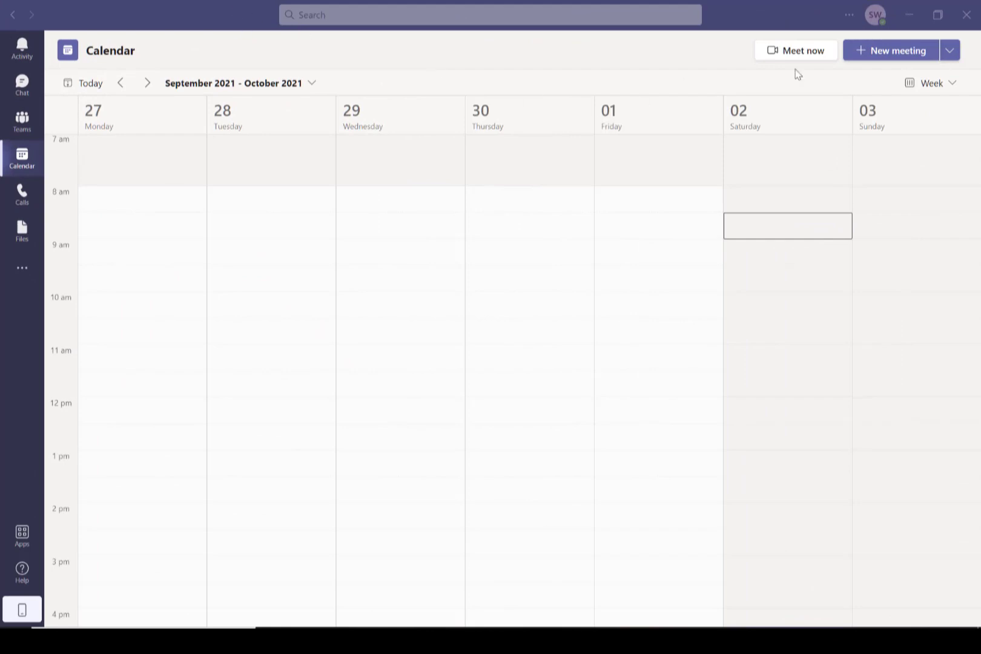
Start a new webinar and review its response options and registration requirement choices.
click(950, 53)
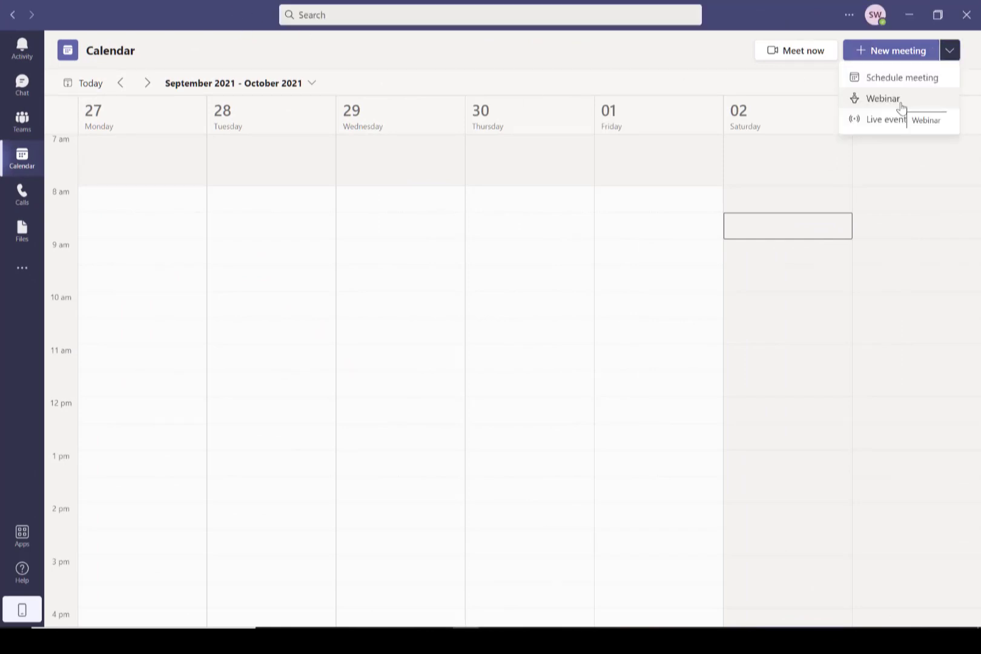
click(900, 103)
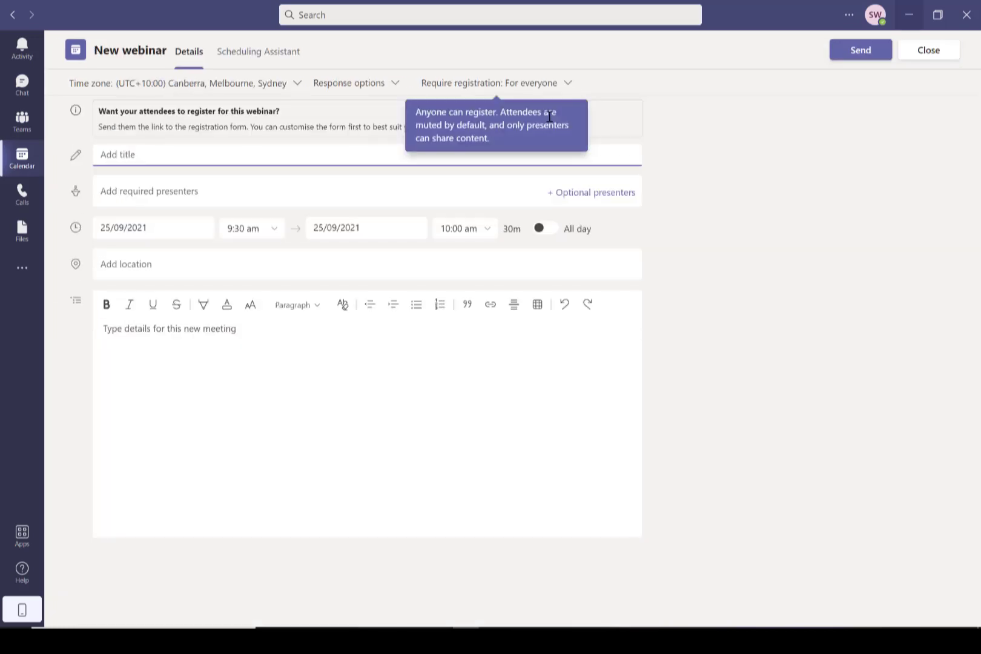
click(397, 84)
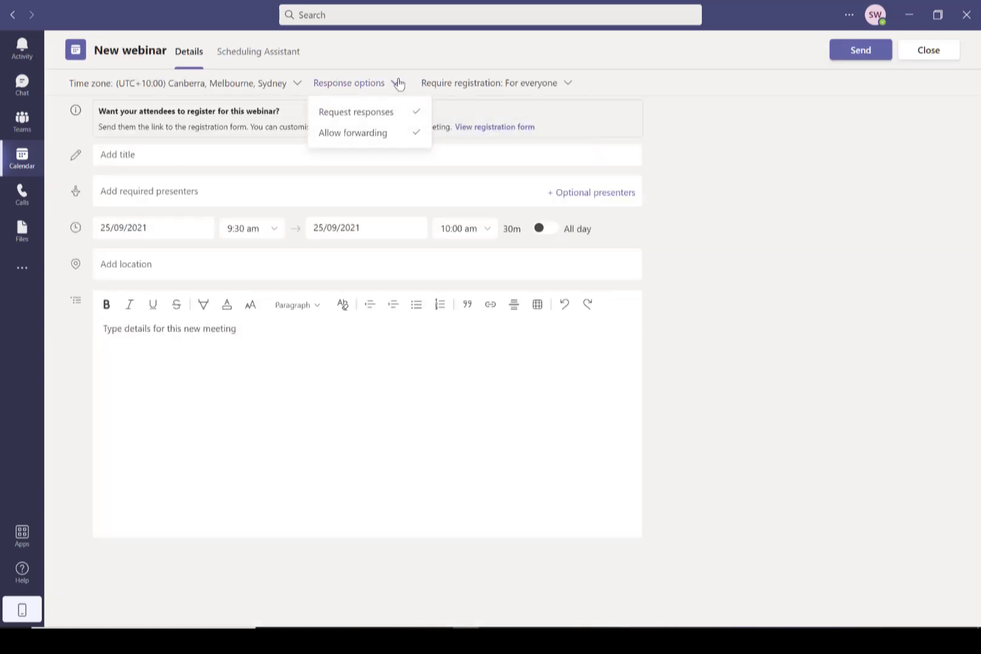
click(568, 86)
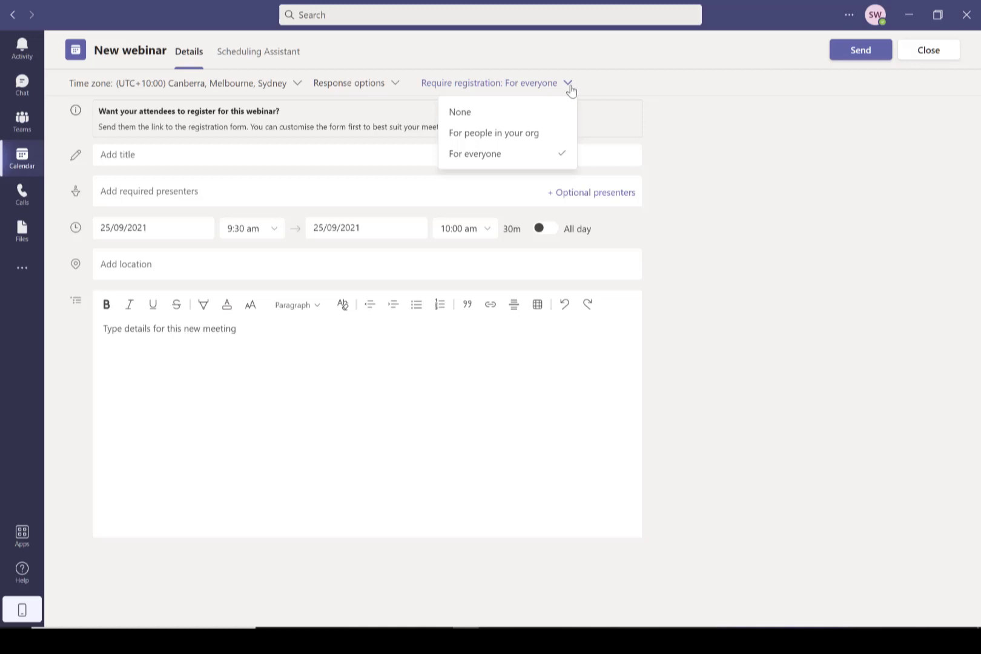
Title the webinar "Top Tips for Health and Wellbeing" and set its date to 01/10/2021.
click(242, 153)
text(Top Tips for Health and Wellbeing)
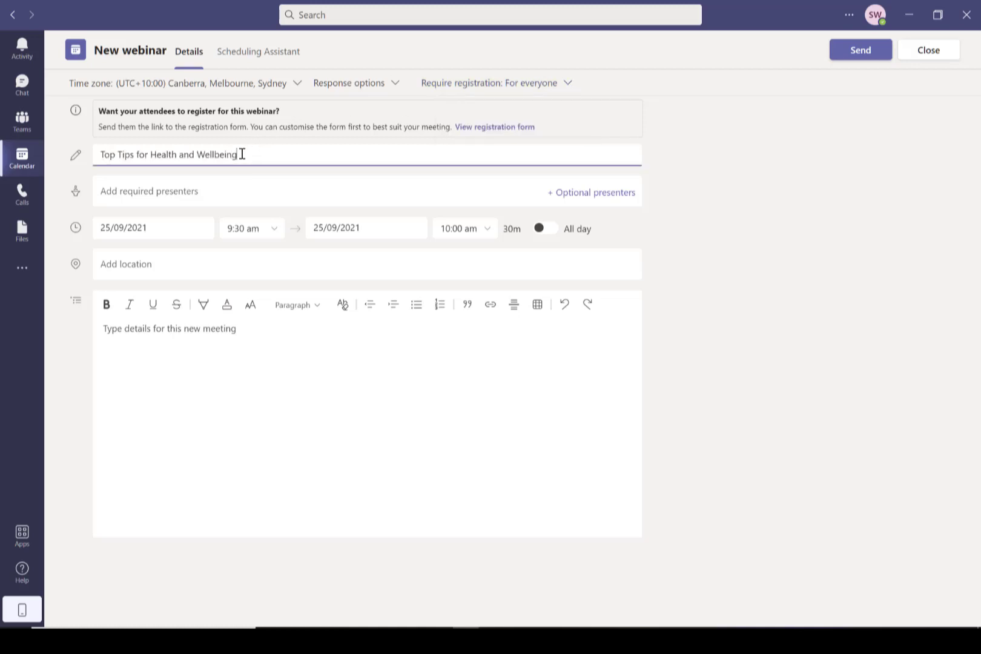
click(222, 190)
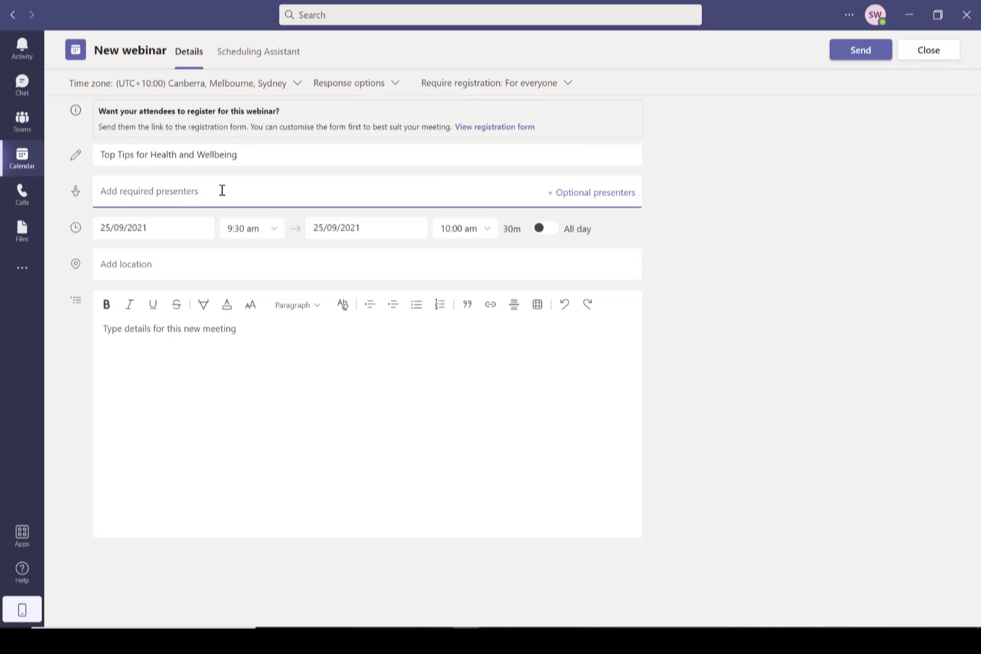
click(194, 232)
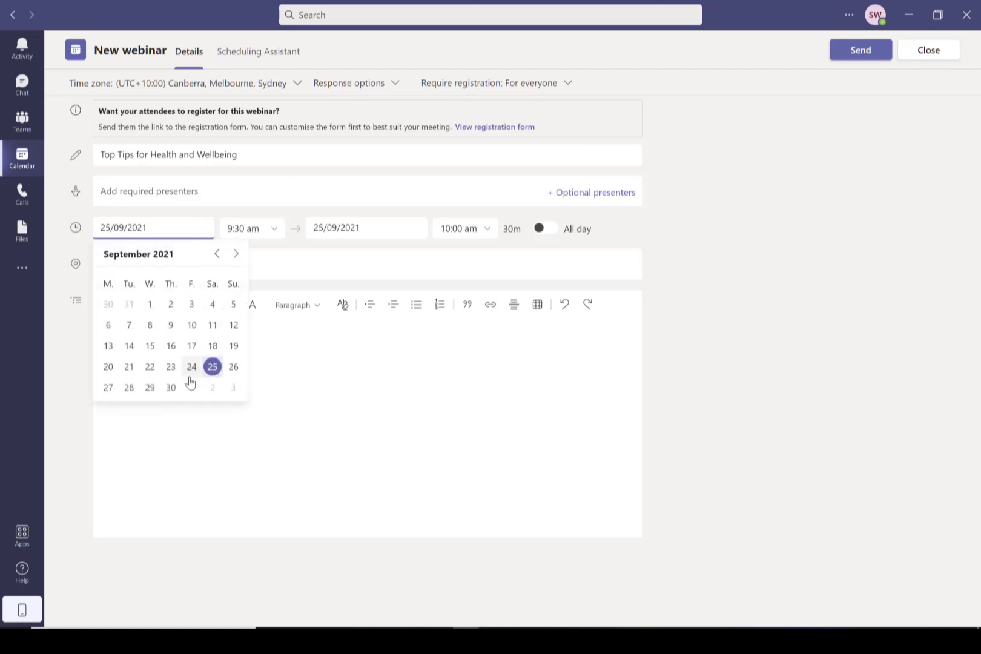
click(192, 388)
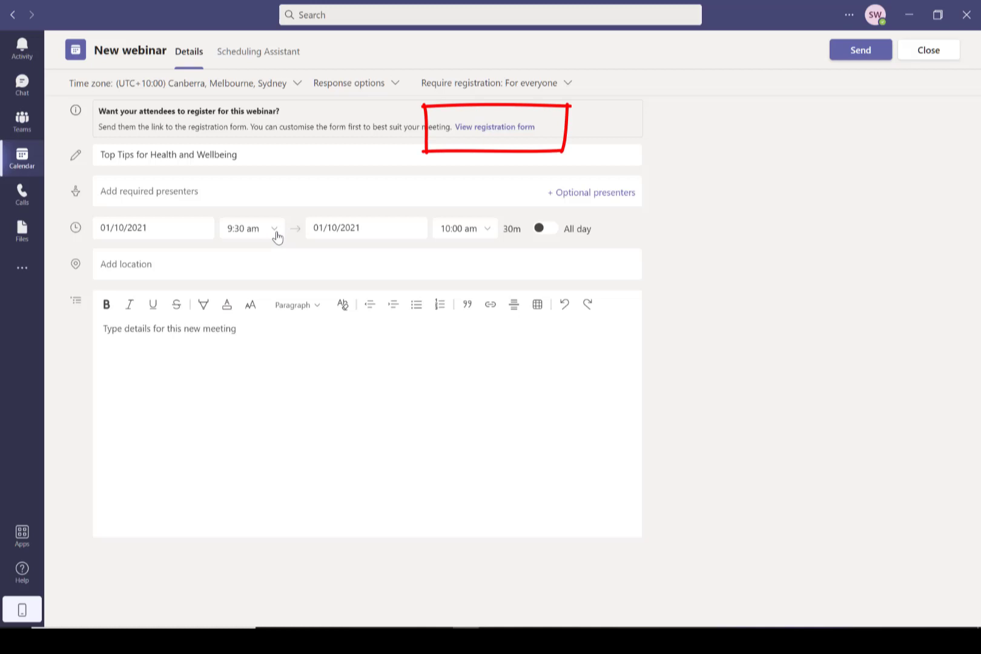
Open the webinar's registration form and upload the red apples picture as its background image.
click(503, 128)
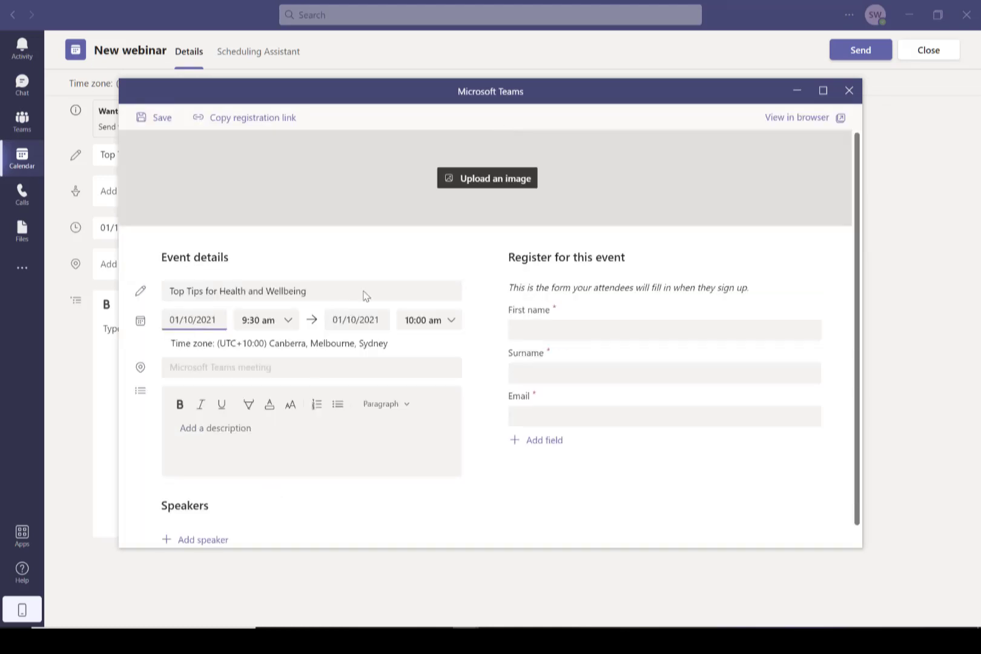
click(473, 185)
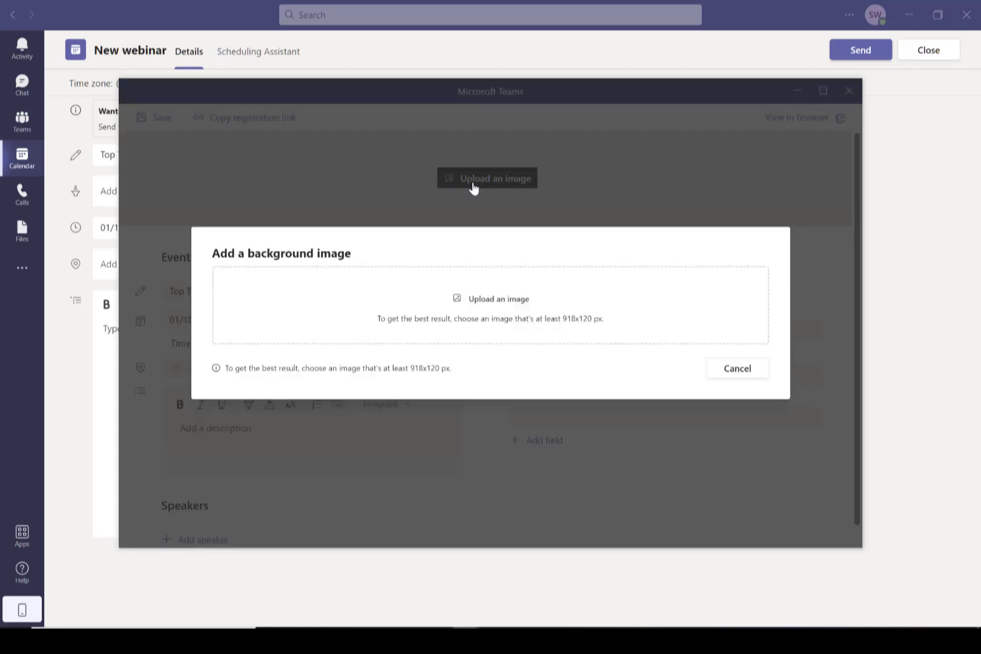
click(483, 308)
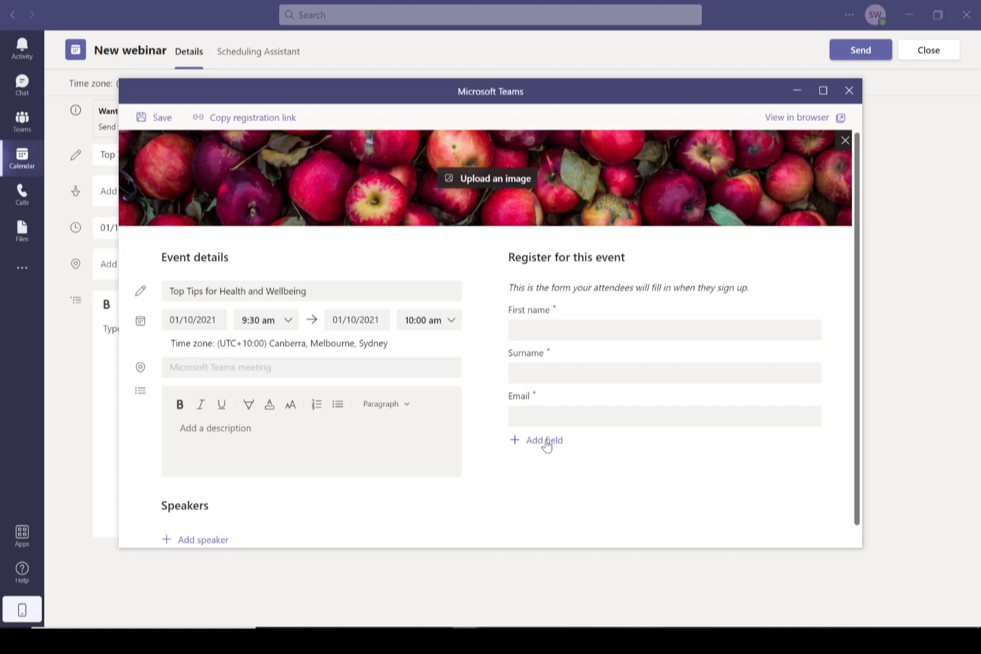
Add a customised choice question "What are you most interested in learning about?" with options Nutrition, Exercise and Healthy sleep habits.
click(545, 441)
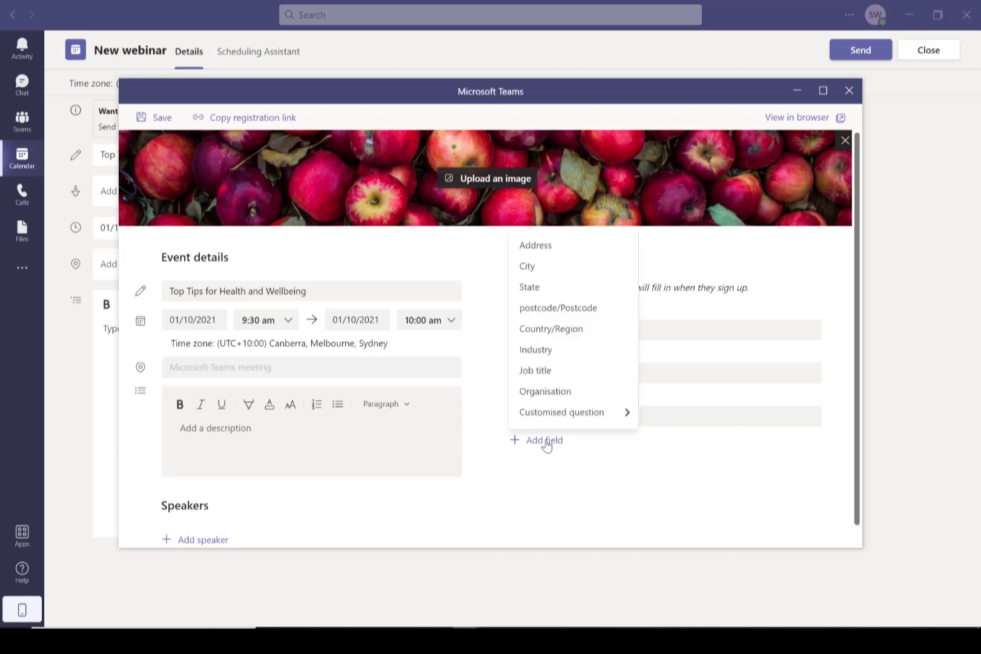
mouse_move(569, 424)
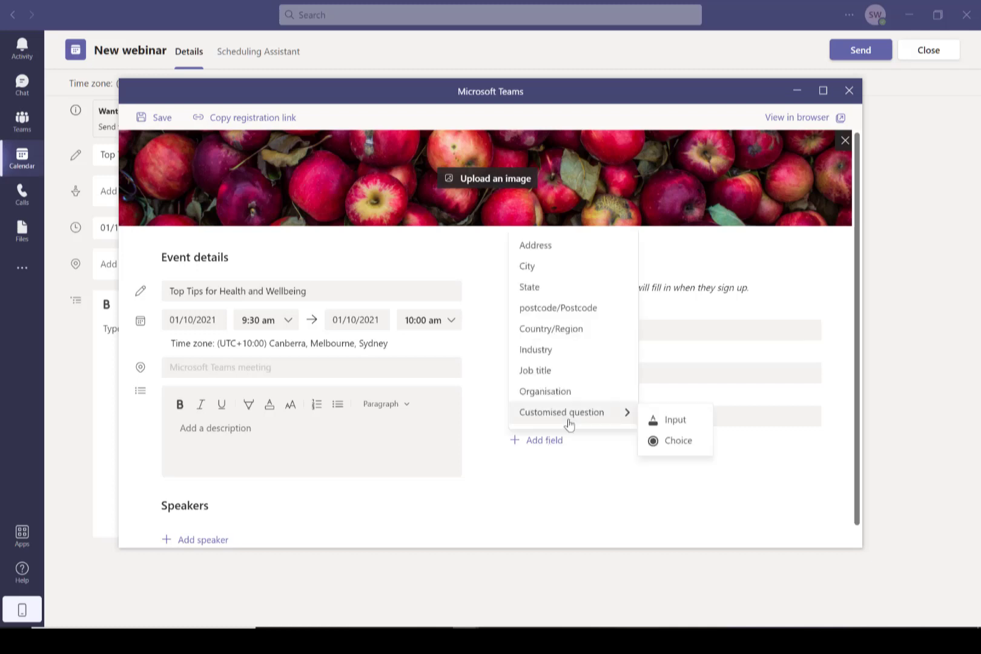
click(677, 444)
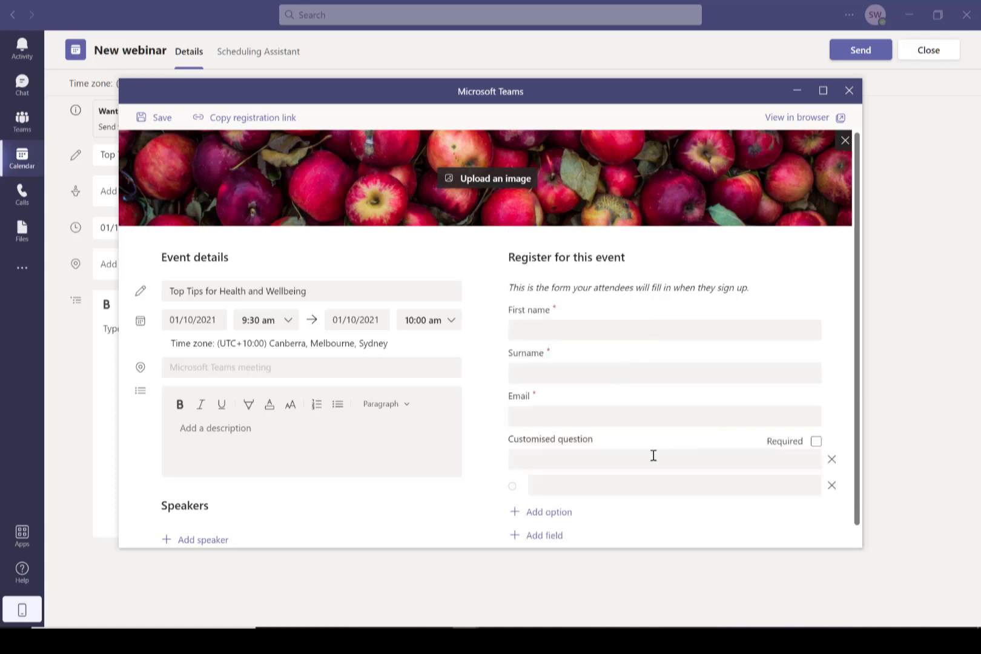
click(653, 459)
text(What are you most interested in learning about?)
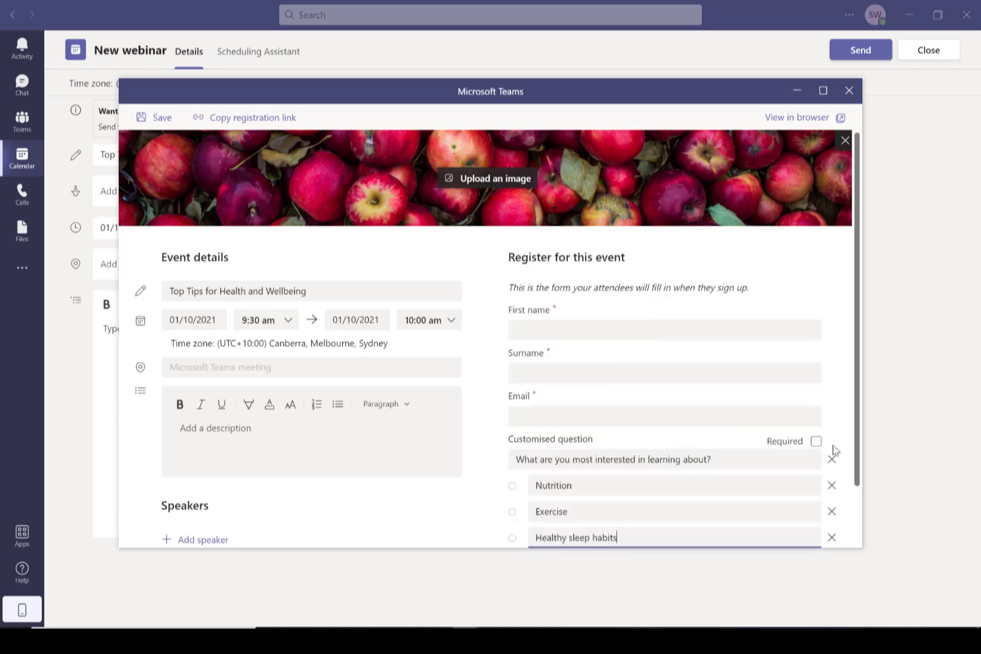
Add a speaker with their full name and a bio calling them a leading expert and educator in the field.
drag(857, 457, 858, 511)
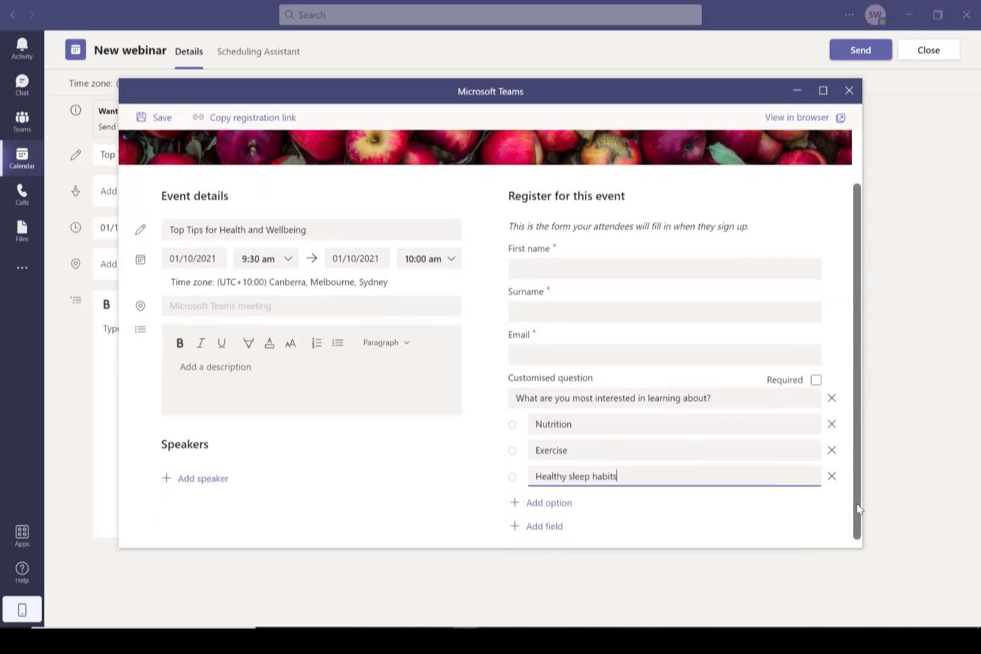
click(221, 489)
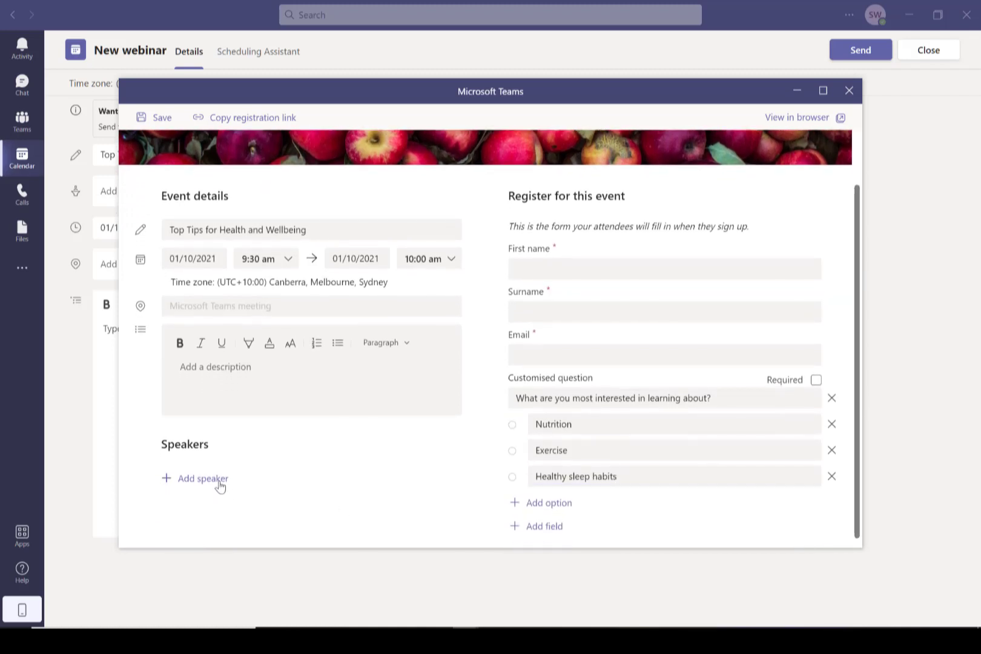
text(Henry Healthy)
key(Tab)
text(Henry is a leading expert and educator in the field)
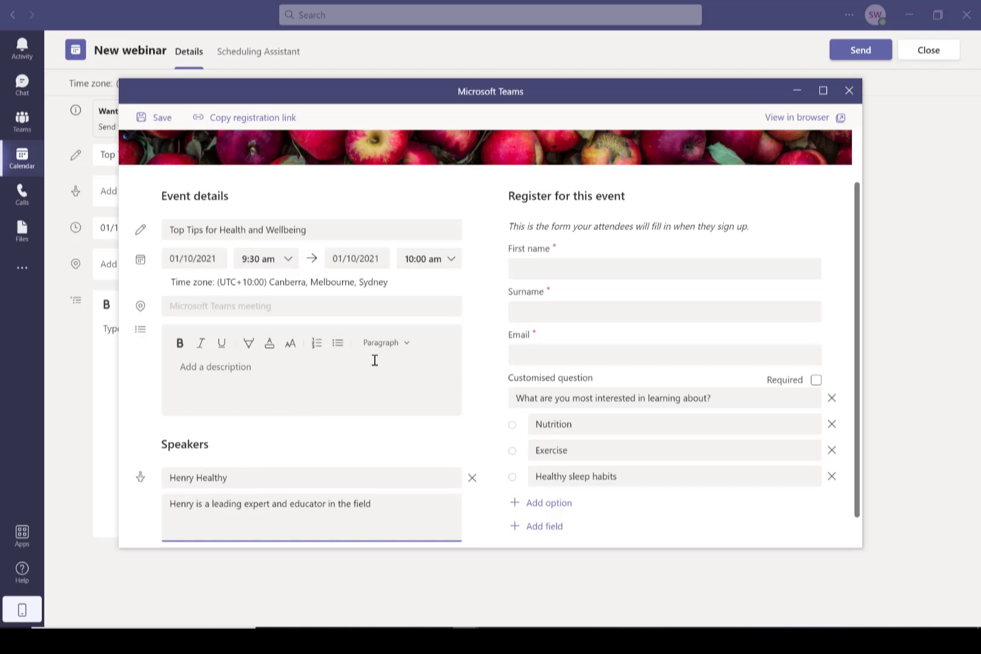
Save and close the registration form, and send the webinar invite.
click(167, 122)
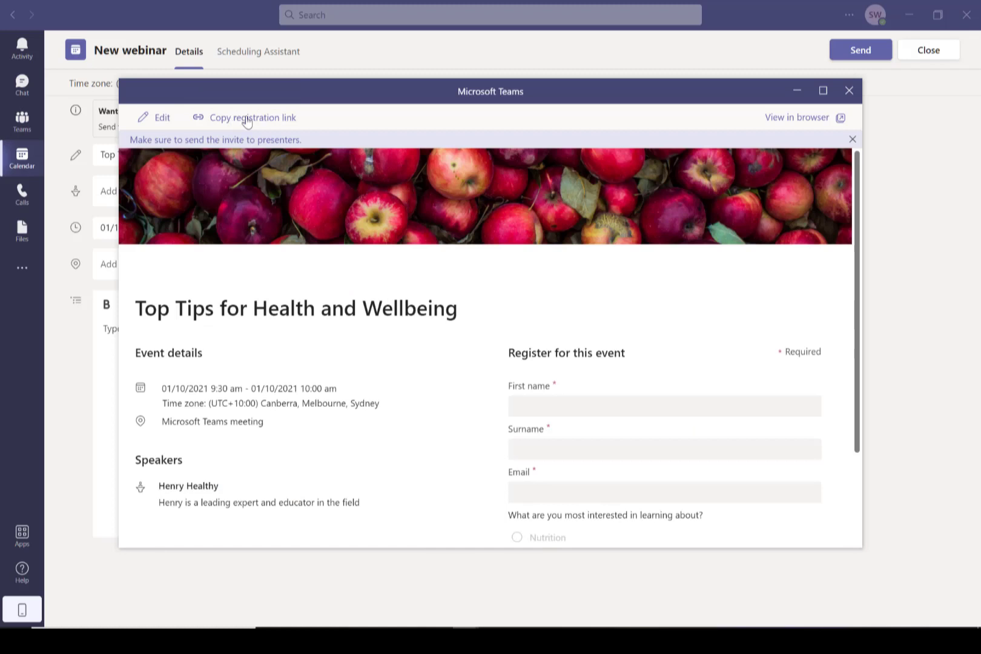
click(849, 92)
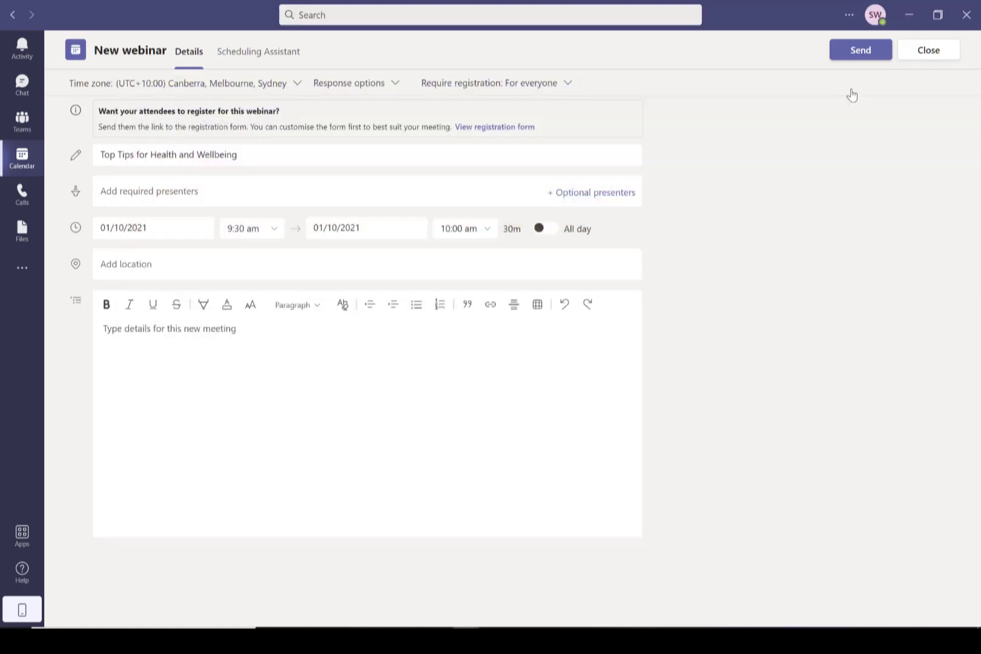
click(859, 55)
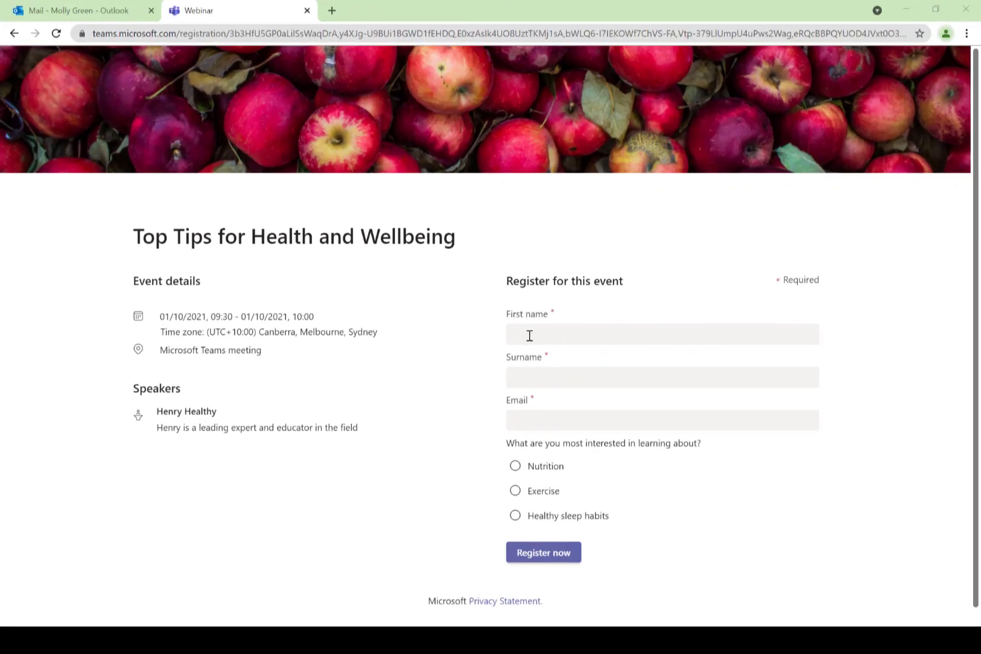
Register on the webinar page with the attendee's first name, surname and email, choosing Exercise as the learning interest.
click(529, 334)
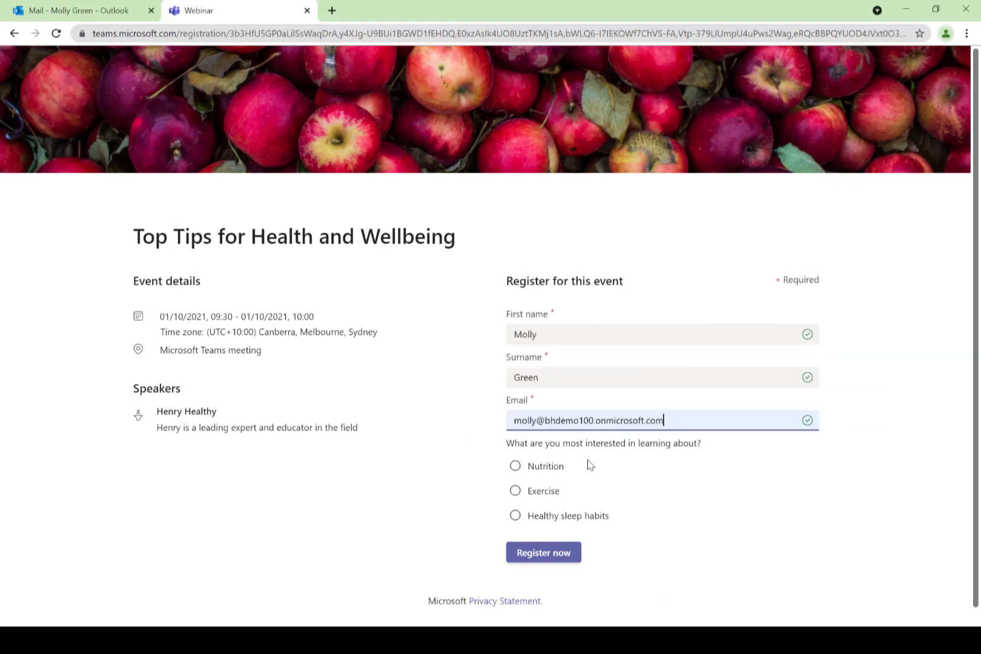
click(549, 499)
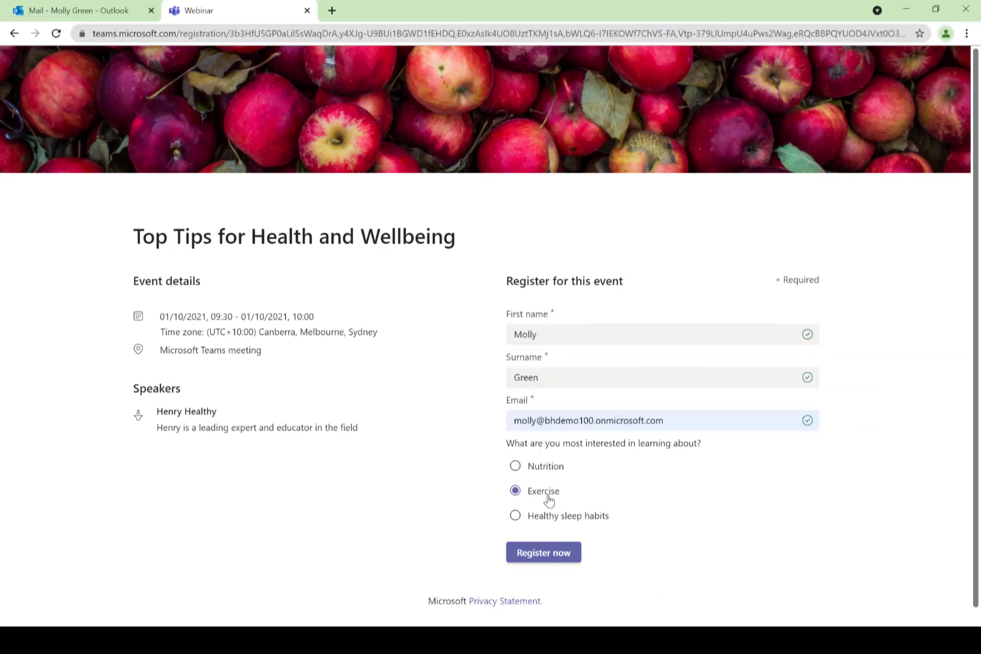
click(541, 554)
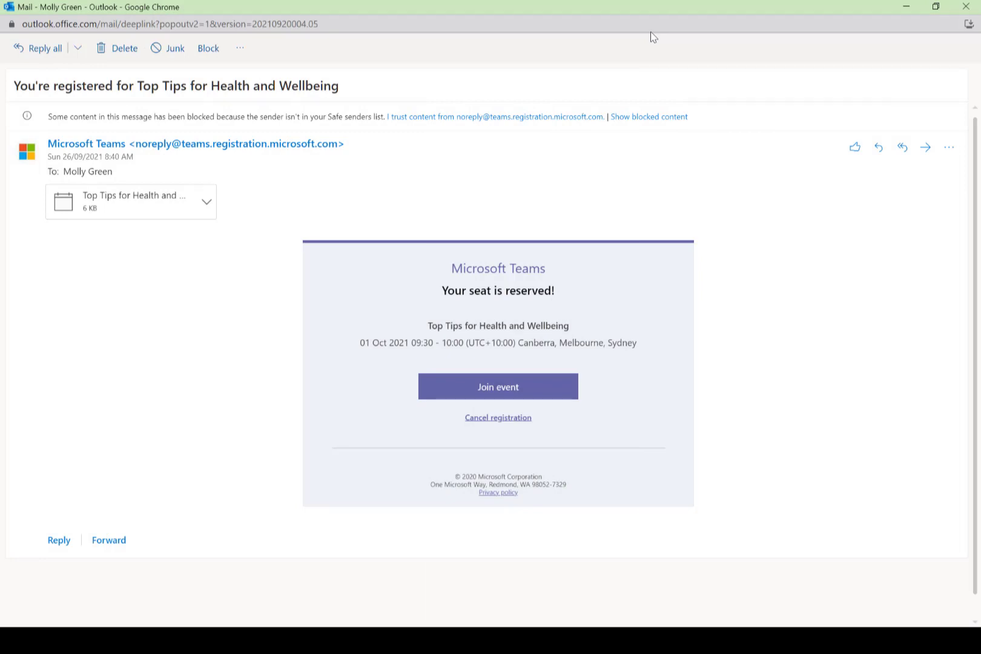
In Outlook, add the event attached to the registration confirmation email to the calendar.
click(207, 206)
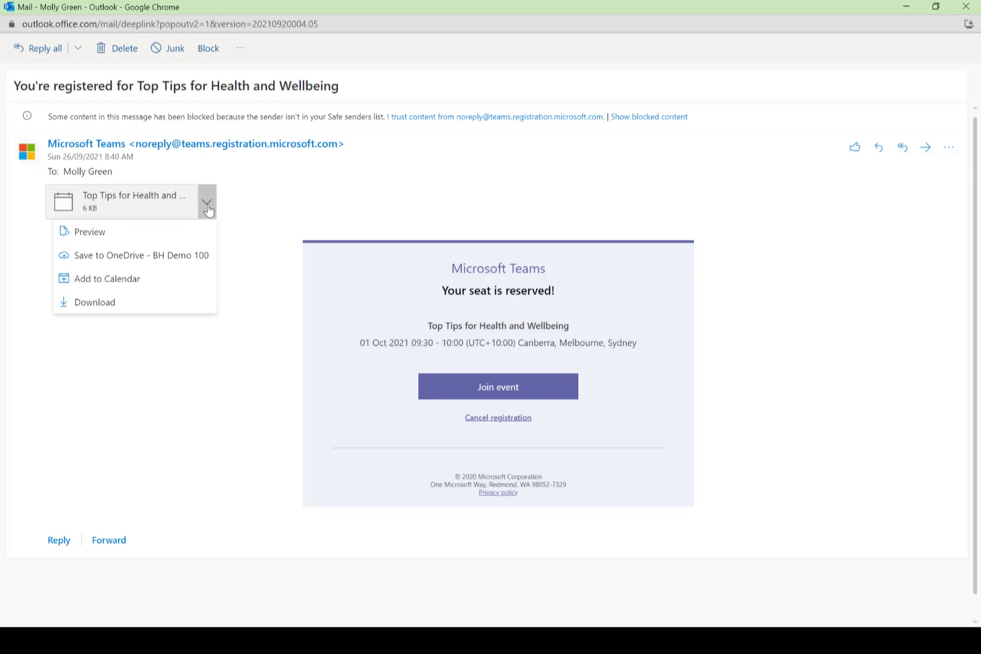
click(130, 281)
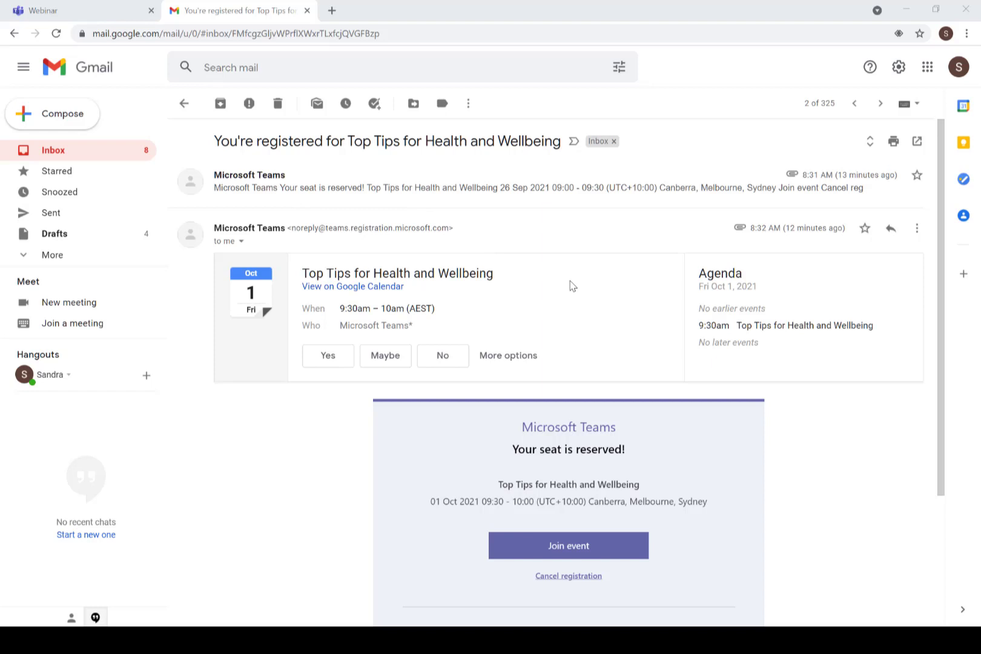
From the confirmation email in Gmail, cancel that attendee's registration for the webinar.
click(557, 576)
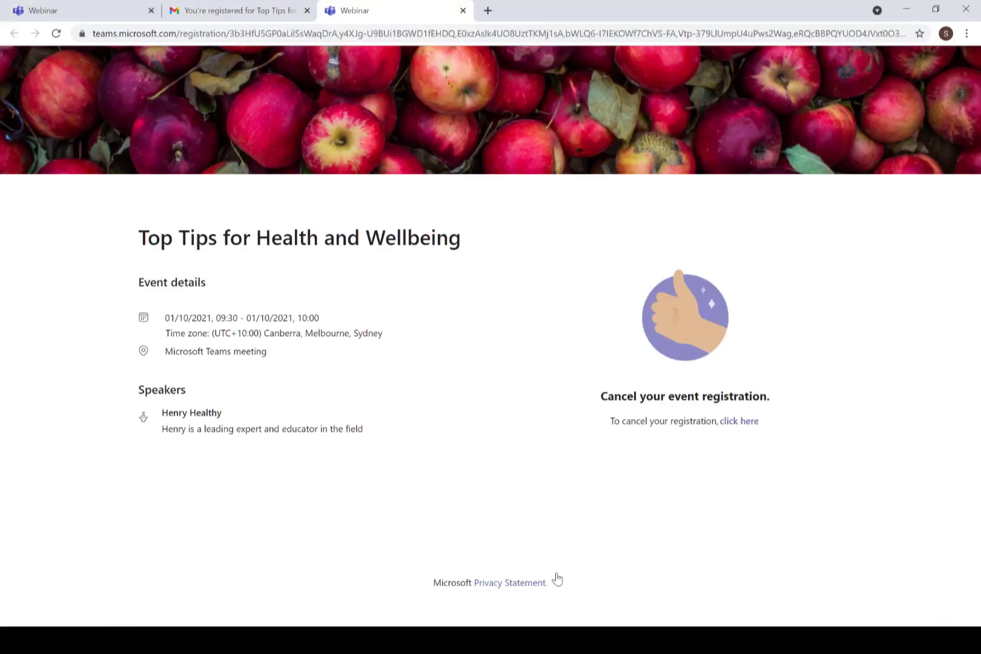
click(738, 422)
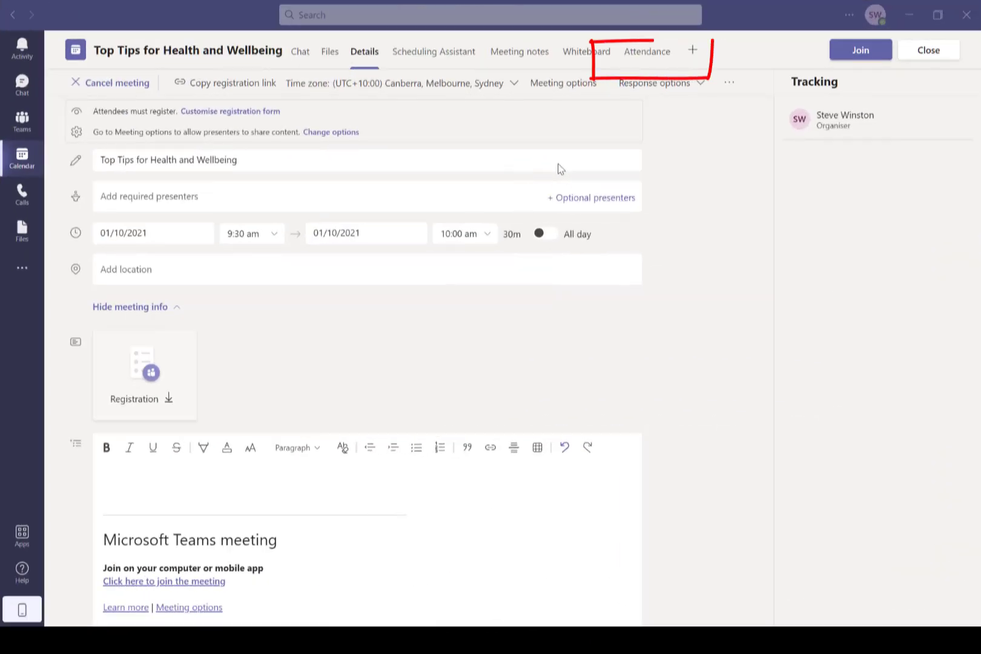
In Teams, examine the webinar's attendance data and the registration answers of the second, third and fourth listed participants.
click(642, 61)
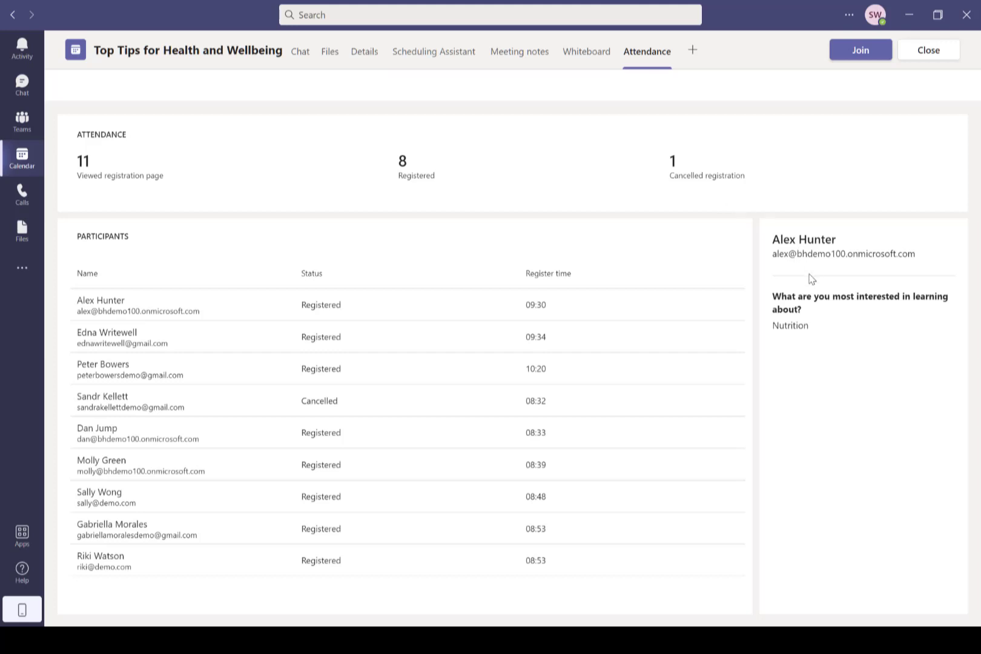
click(224, 345)
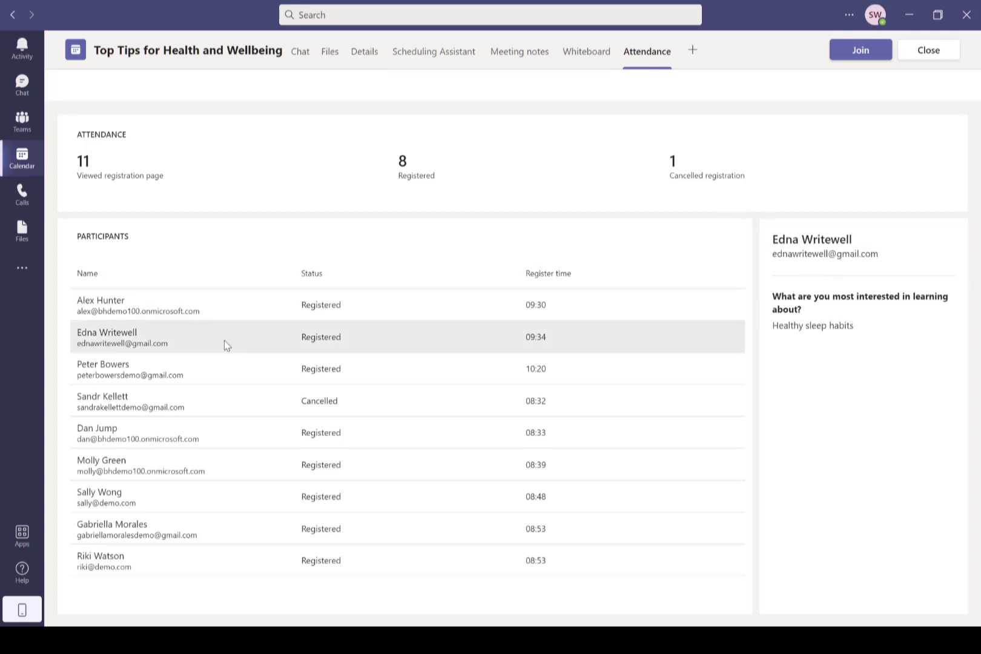
click(222, 373)
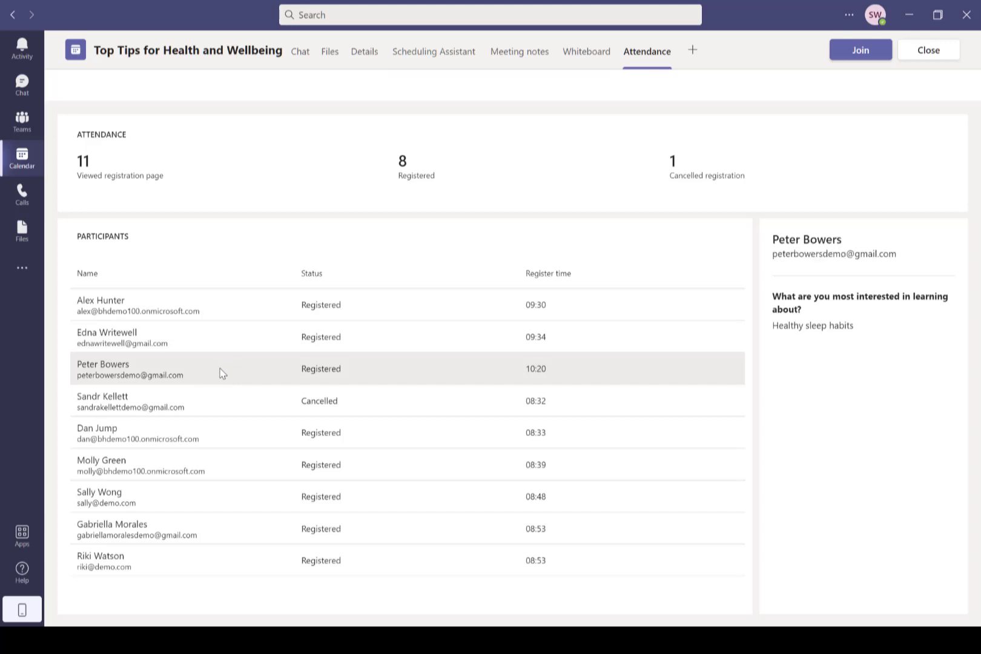
click(223, 402)
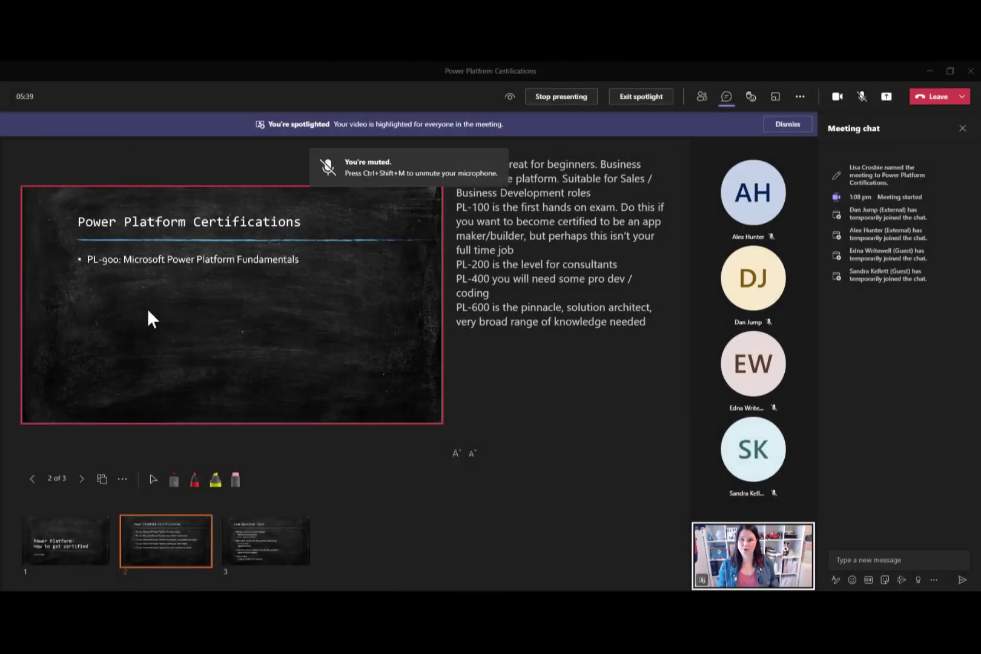
Advance the shared Power Platform Certifications slide to reveal its next certification bullets, including PL-100 and PL-200.
click(147, 308)
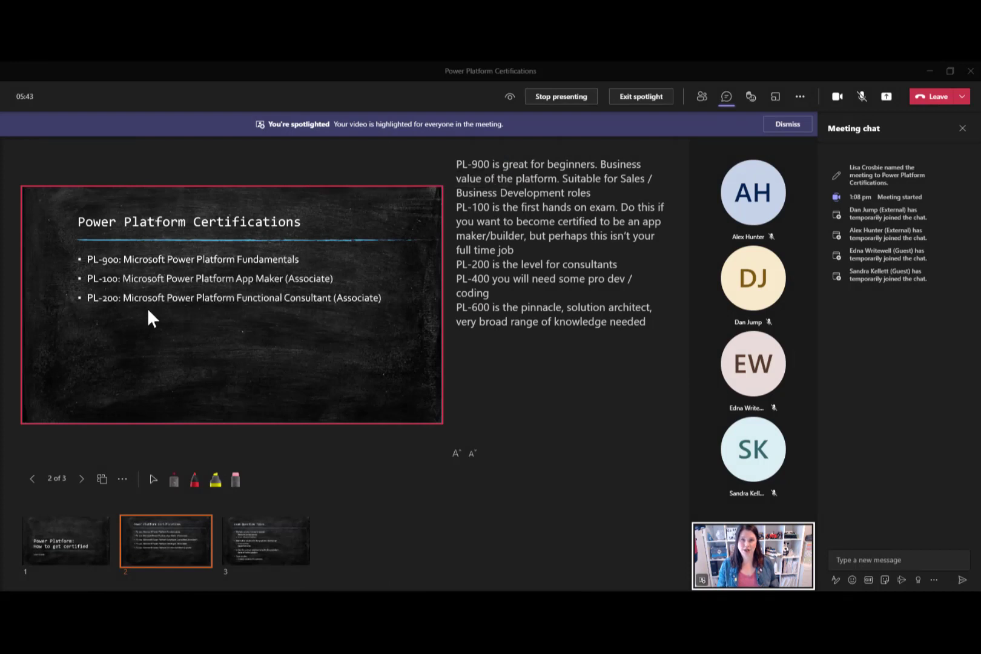
click(147, 307)
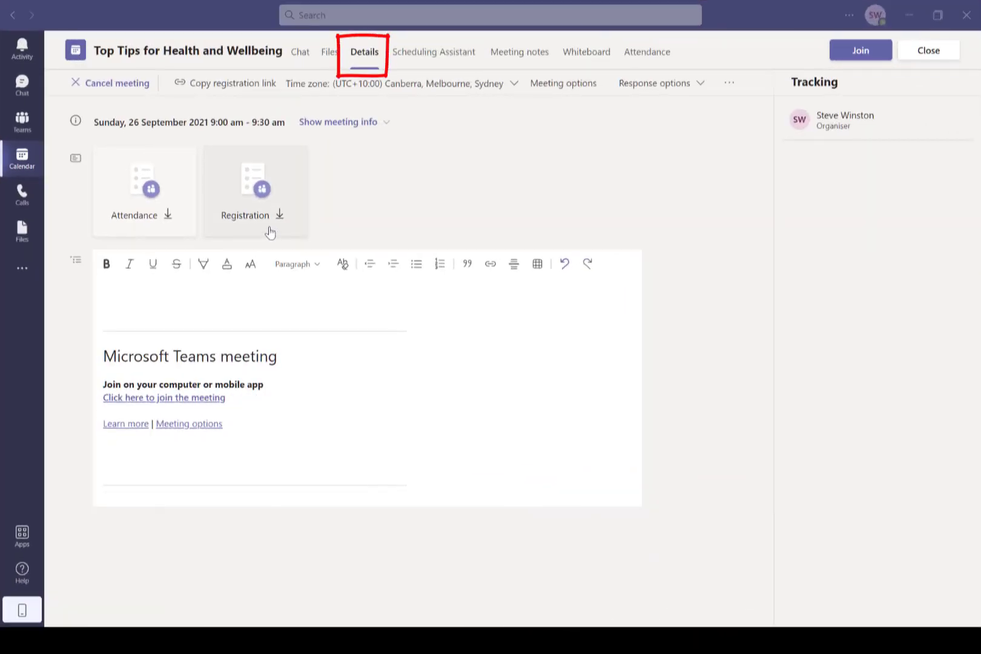
Download the attendance report from the finished Top Tips for Health and Wellbeing webinar's details.
click(169, 217)
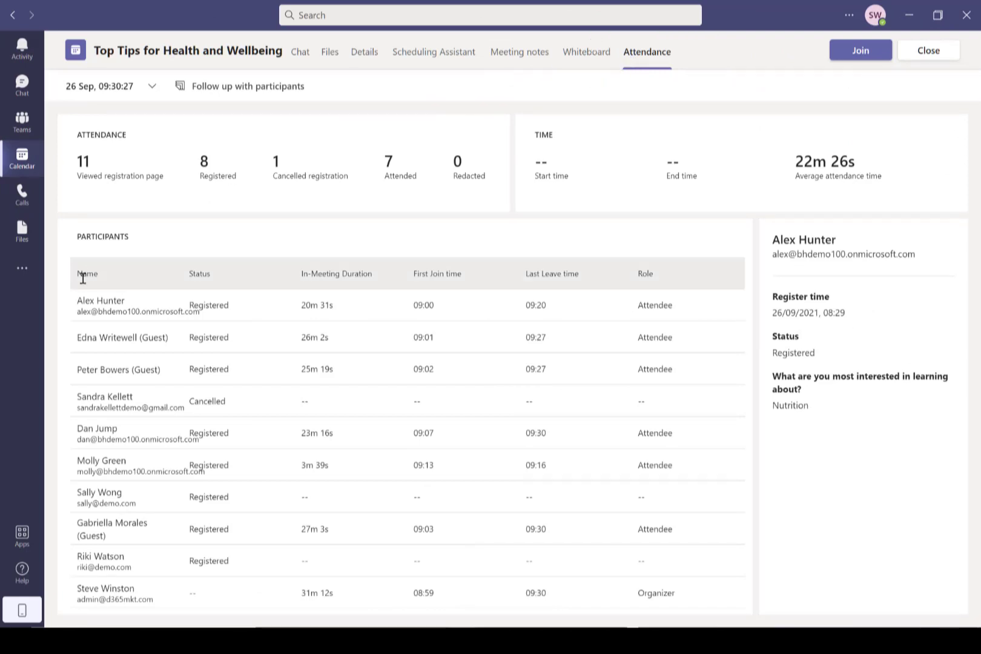
From the webinar's attendance data, start following up with participants in Dynamics 365 Marketing, keeping Barhead D365 MKT as the default organisation.
click(104, 350)
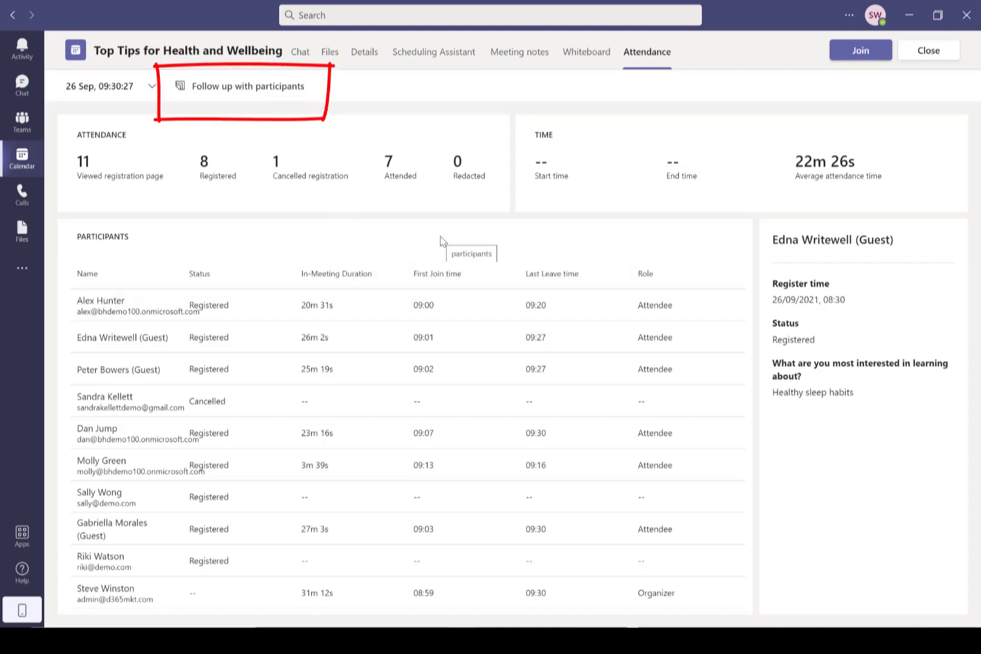
click(266, 91)
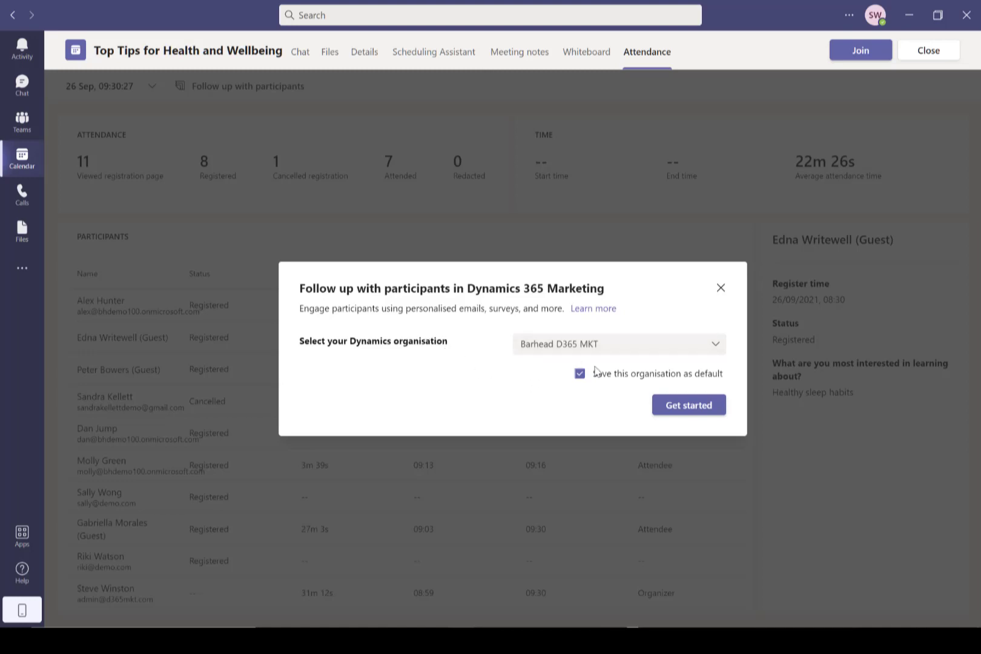
click(676, 407)
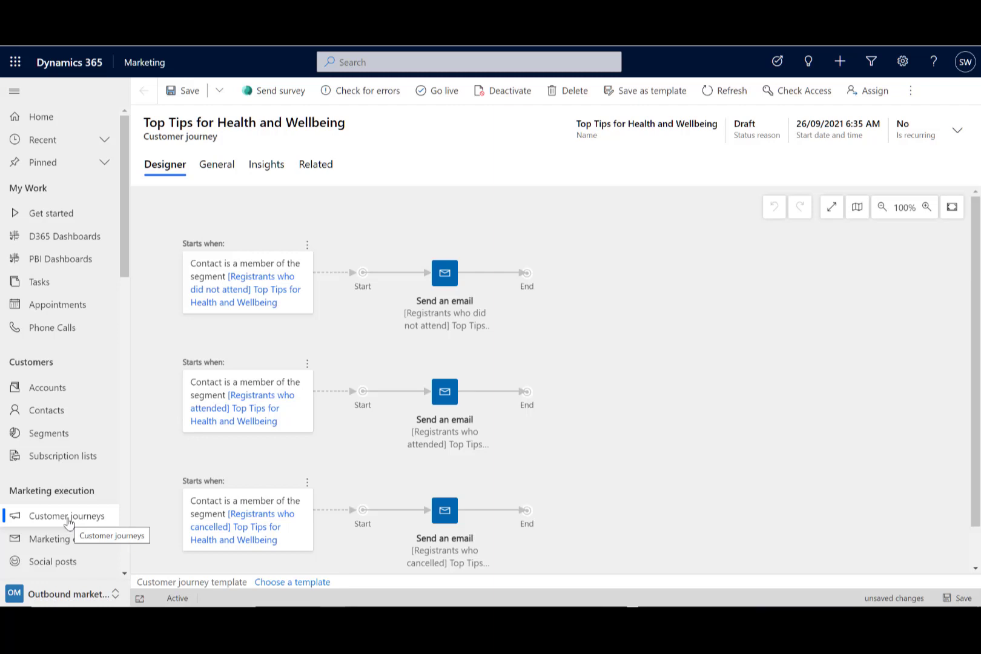
In the Top Tips for Health and Wellbeing customer journey, examine the members of the segment for registrants who attended.
click(222, 300)
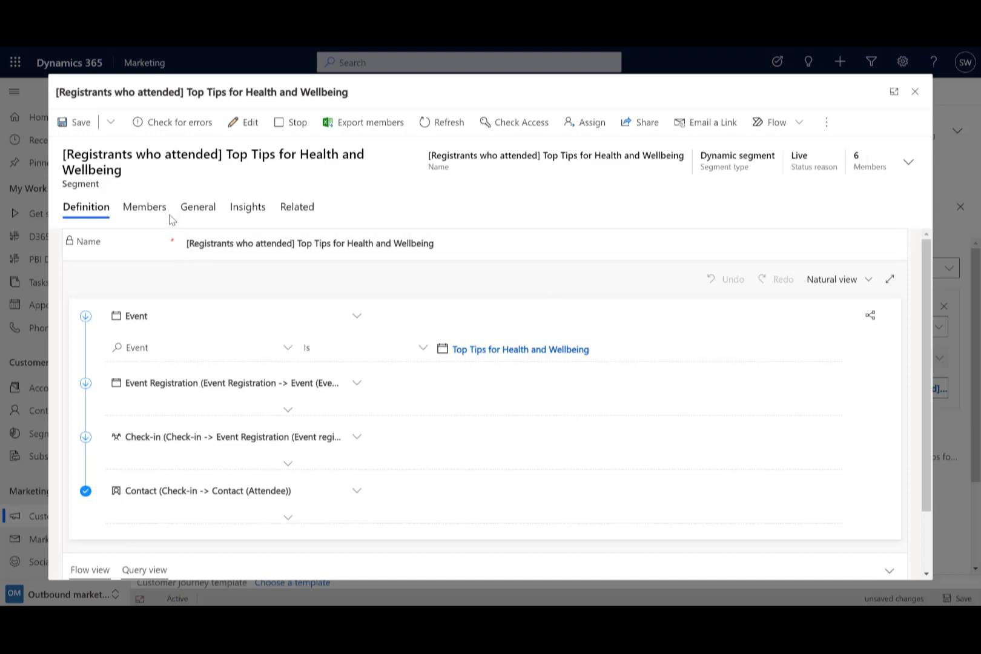
click(153, 212)
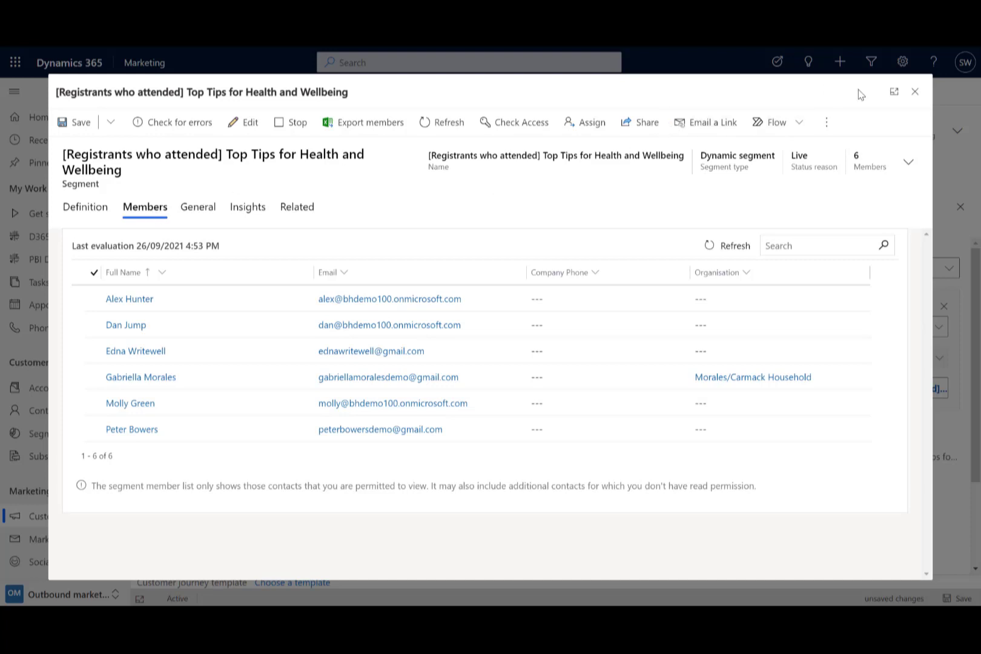
click(914, 92)
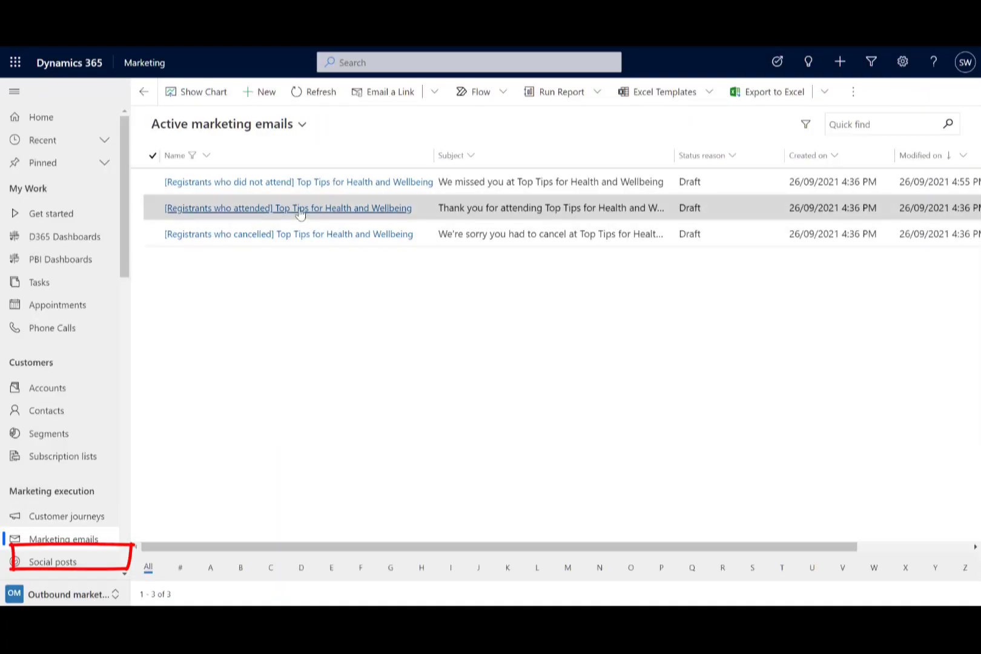
In the marketing email for registrants who attended, replace the three summary bullets with Nutrition, Exercise and Healthy sleeping habis.
click(300, 209)
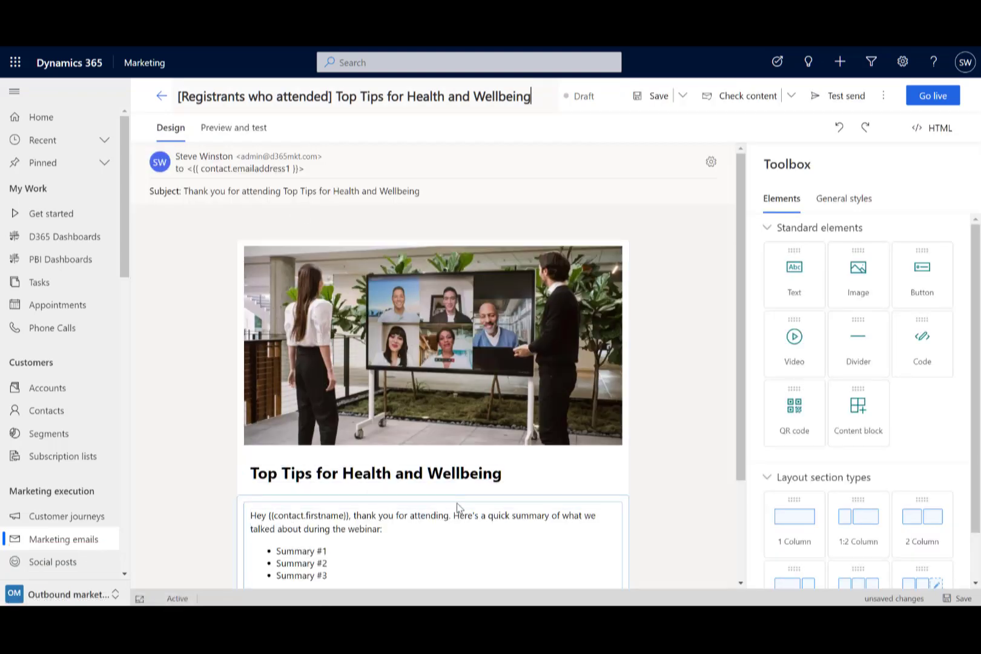
scroll(738, 384, down, 2)
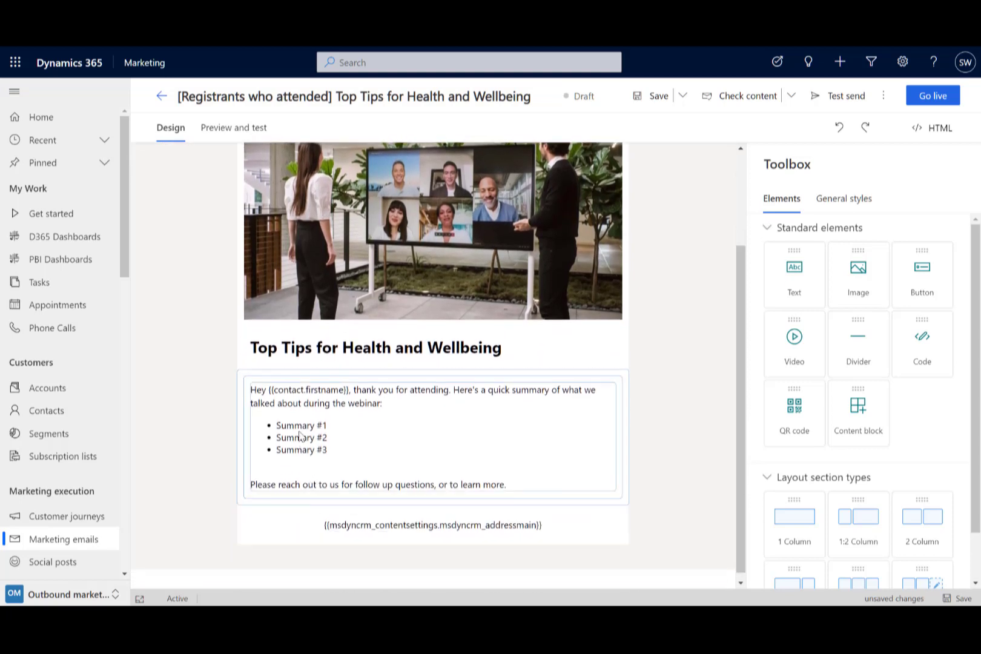
click(299, 433)
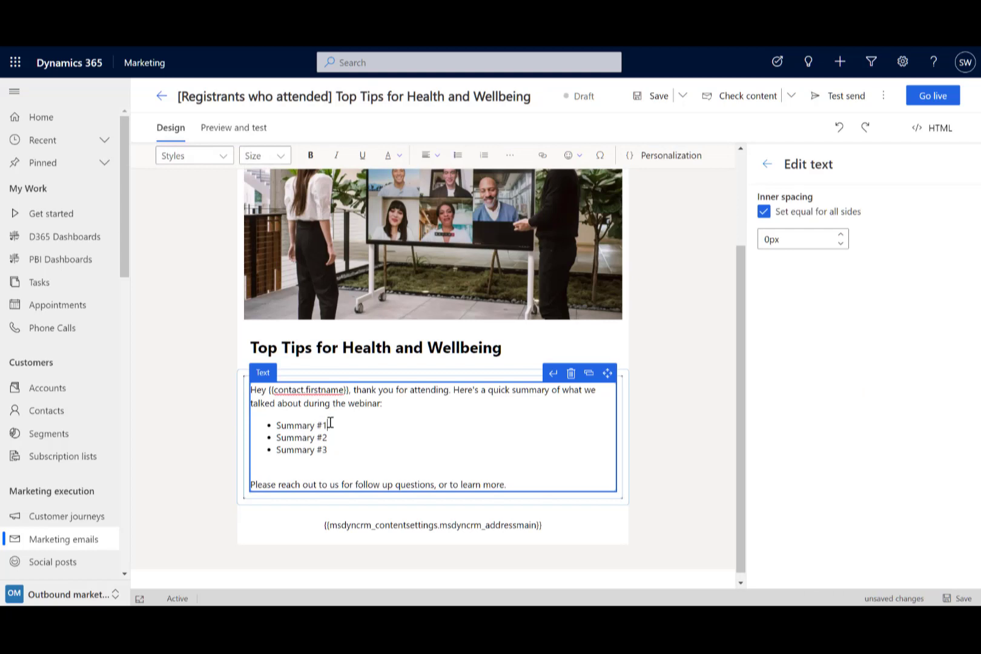
drag(328, 425, 280, 423)
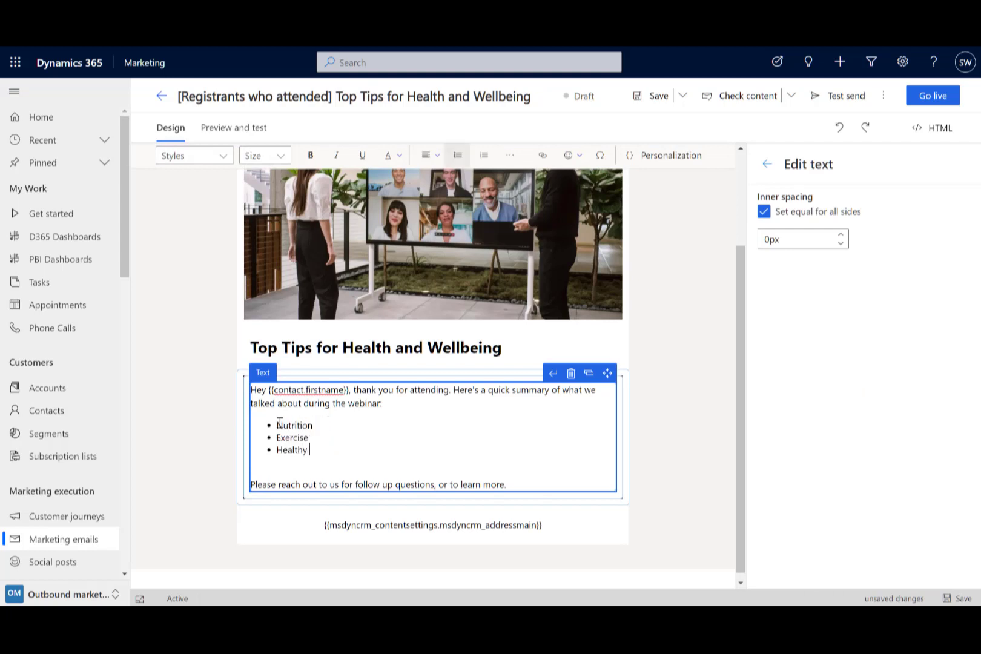
text(sleepng ha)
key(BackSpace)
key(BackSpace)
key(BackSpace)
key(BackSpace)
key(BackSpace)
text(ing habis)
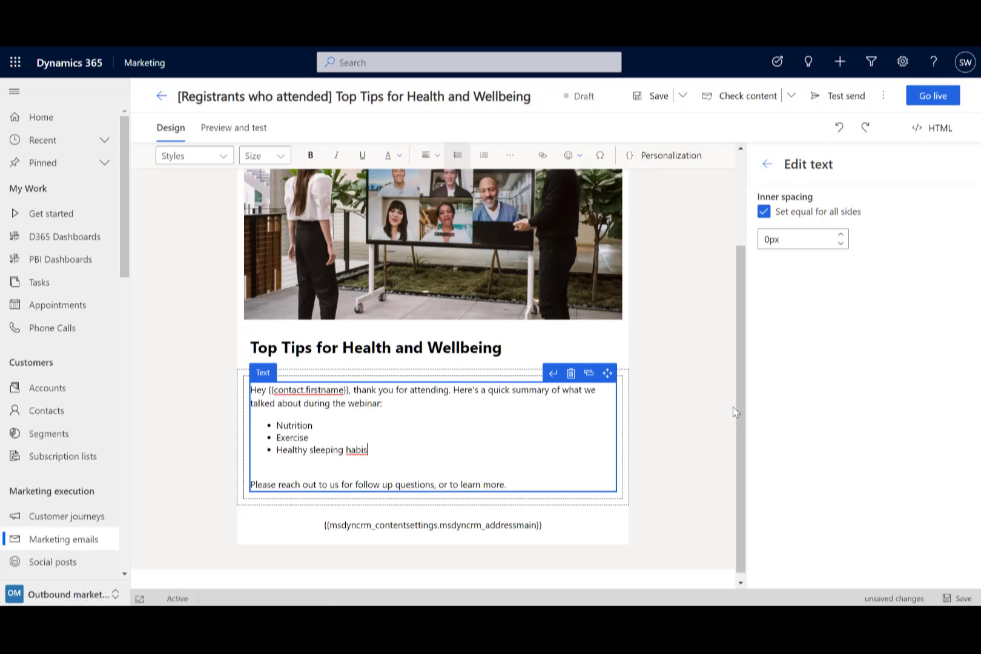
Replace the email's header image with apples.jpg, uploaded to the library.
drag(739, 413, 748, 355)
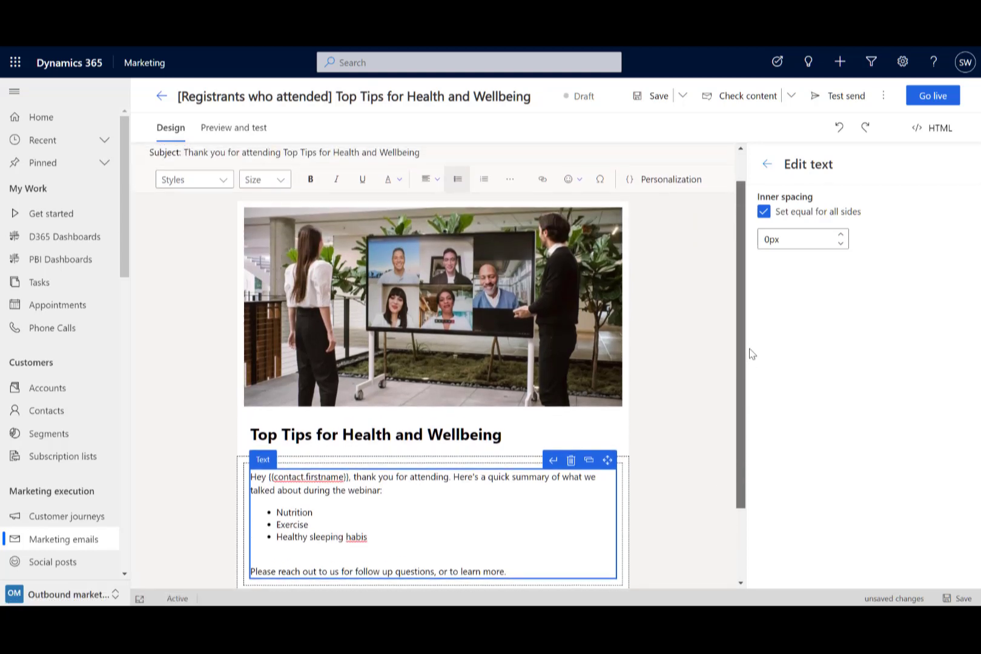
click(509, 350)
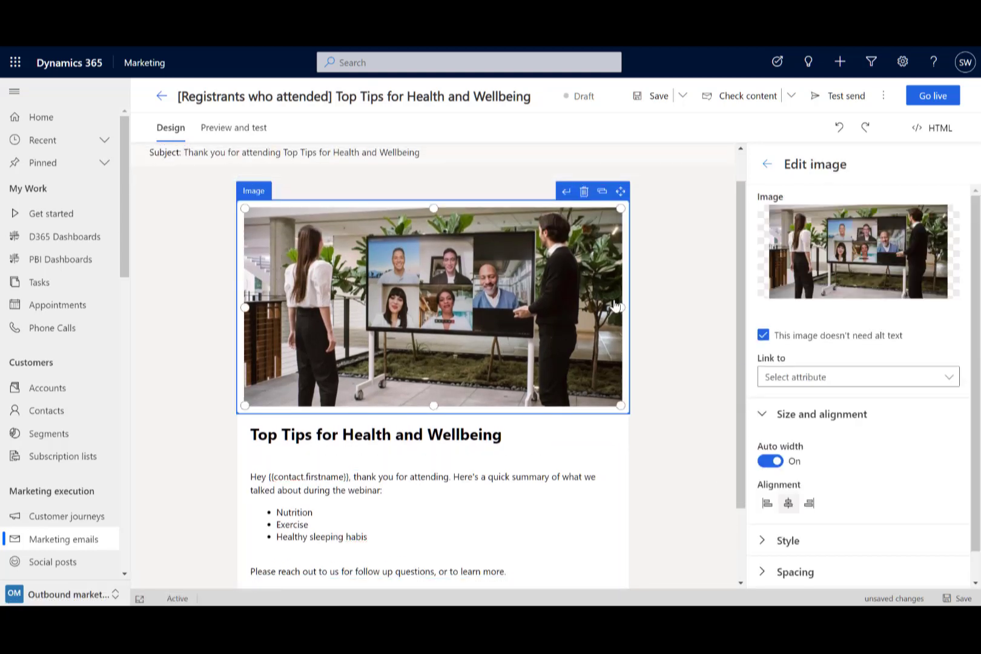
click(835, 259)
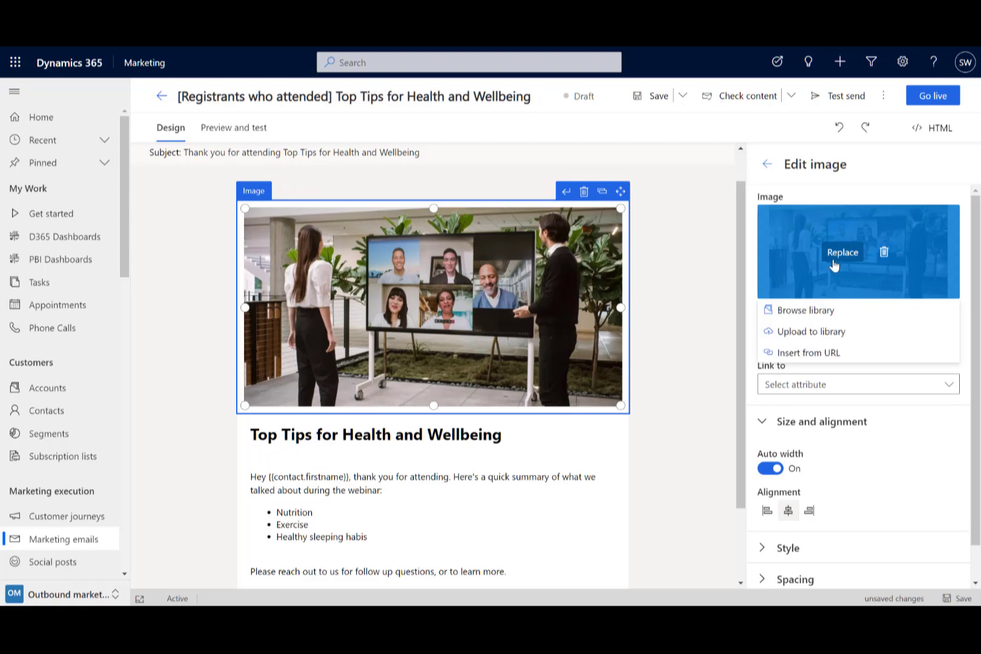
click(812, 337)
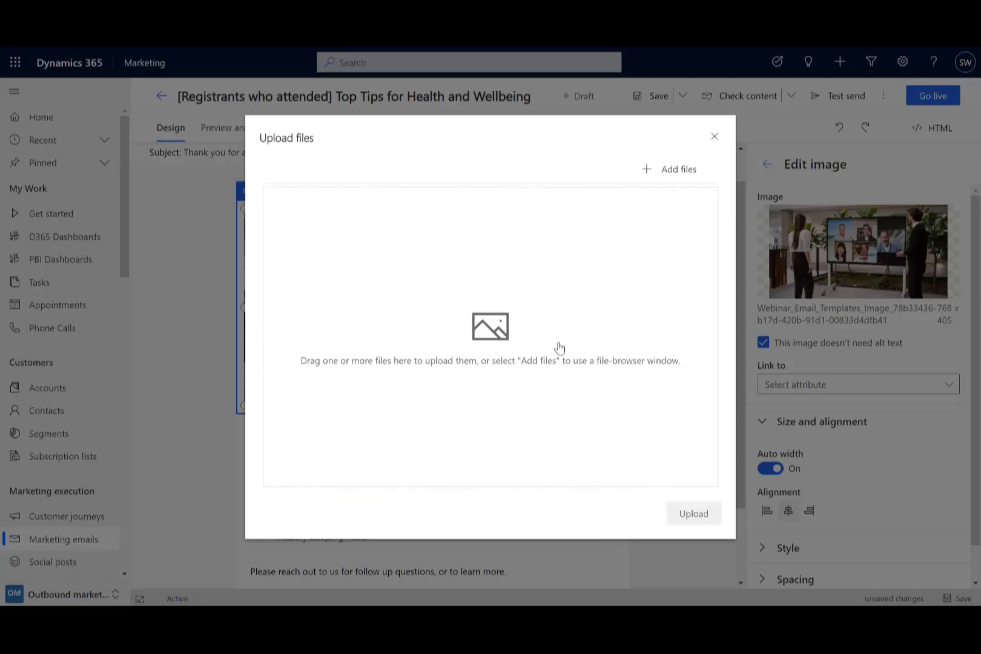
click(483, 343)
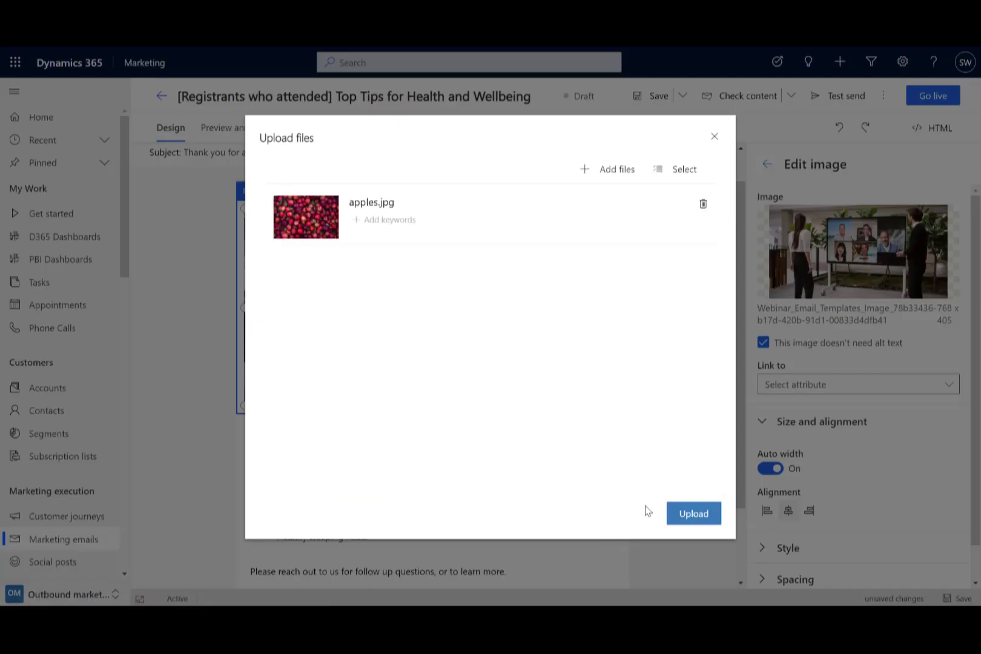
click(679, 517)
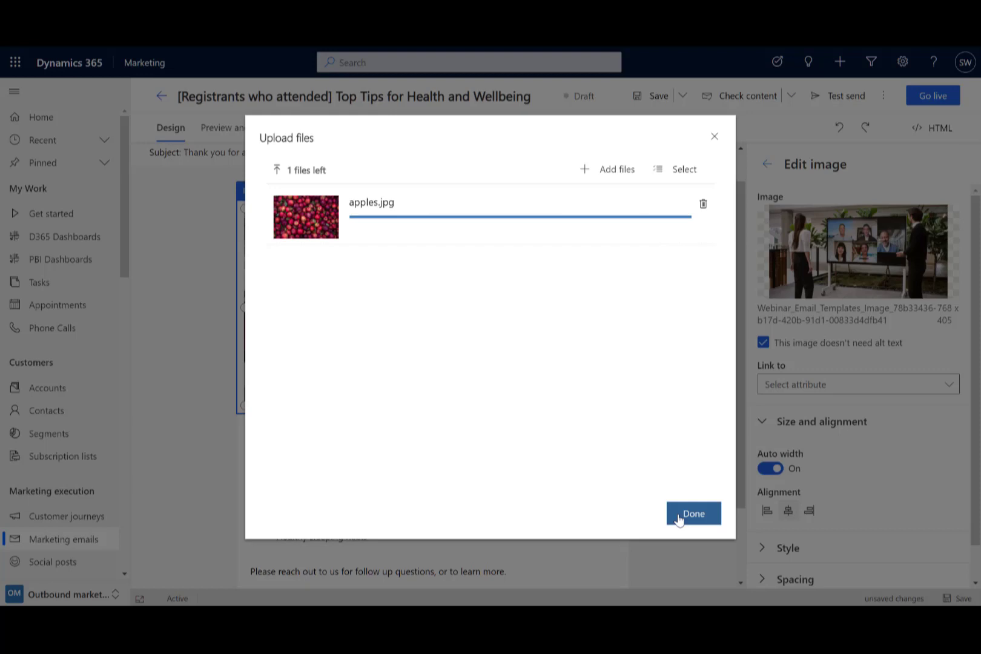
click(679, 516)
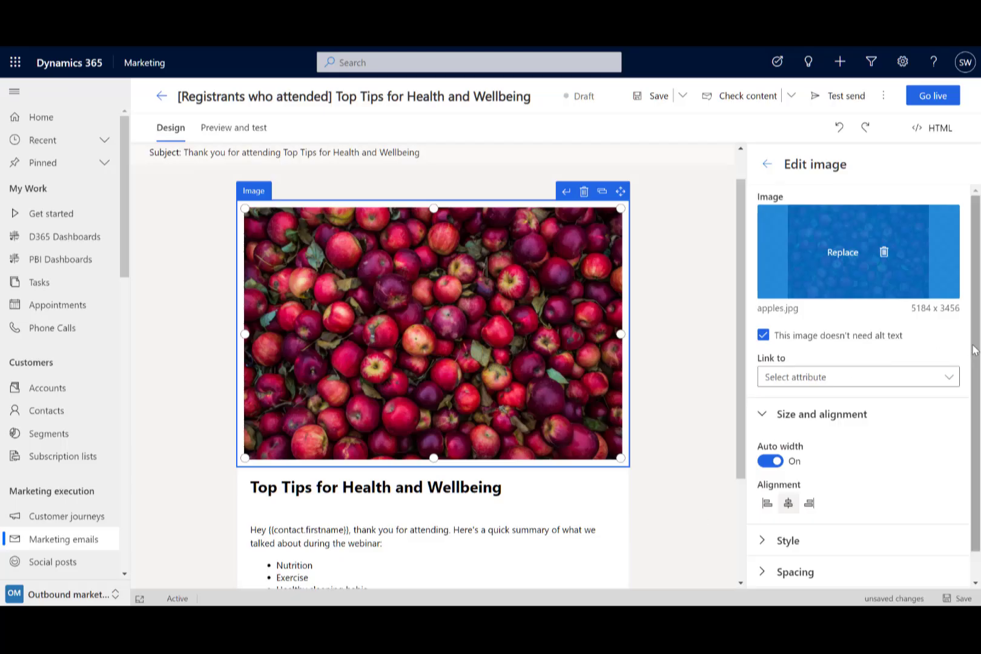
Save the email for registrants who attended and take the Top Tips for Health and Wellbeing customer journey live.
click(732, 222)
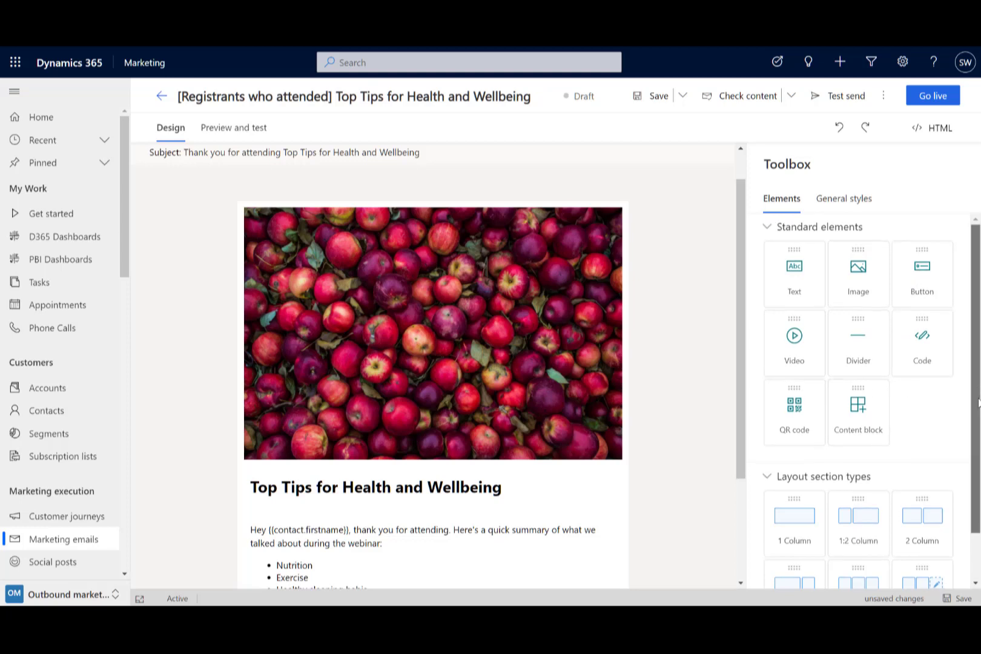
scroll(976, 396, down, 1)
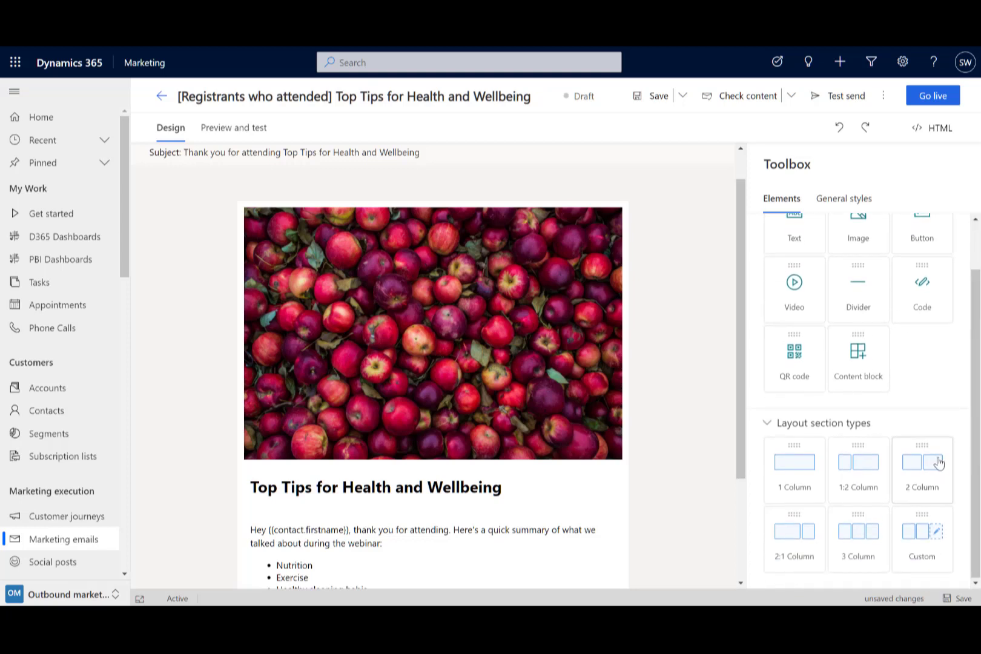
click(657, 104)
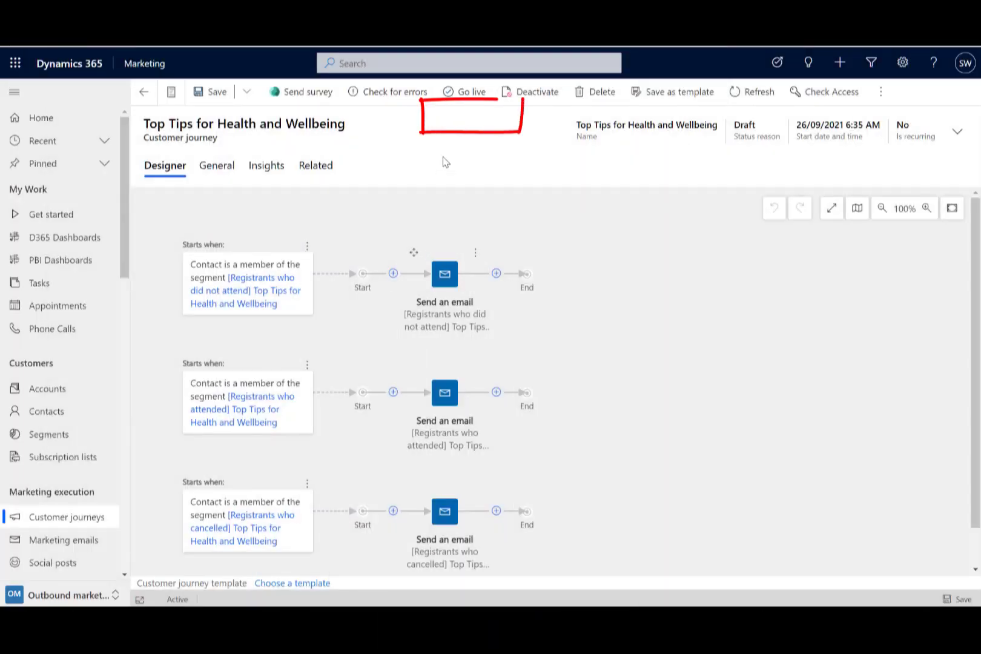
click(466, 91)
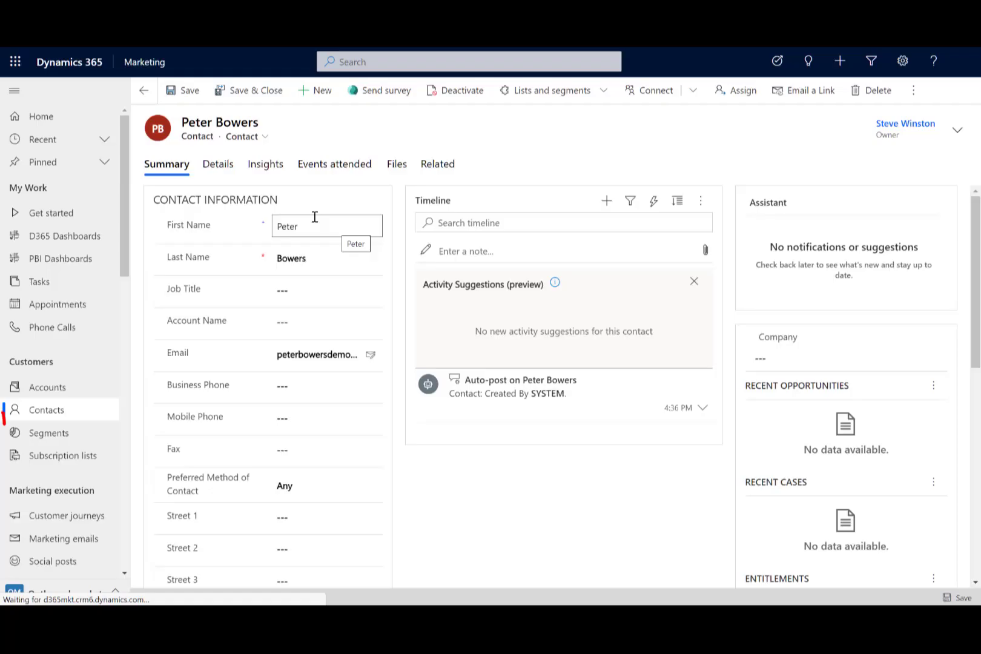
Examine the interactions timeline in the insights of the opened attendee's contact record.
click(269, 174)
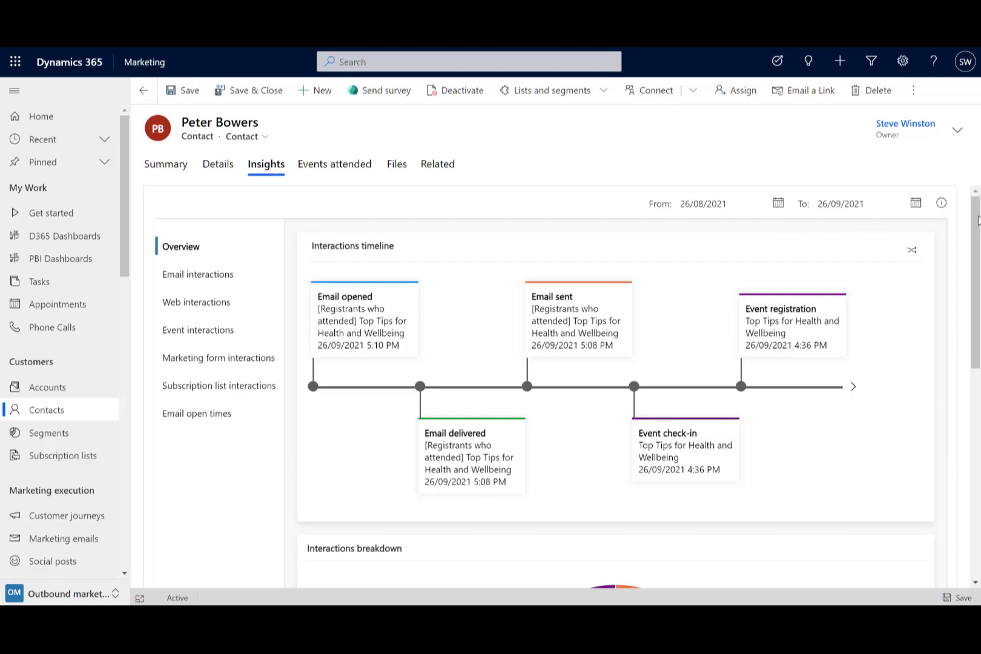
mouse_move(978, 233)
mouse_down()
mouse_move(978, 426)
mouse_move(978, 221)
mouse_up()
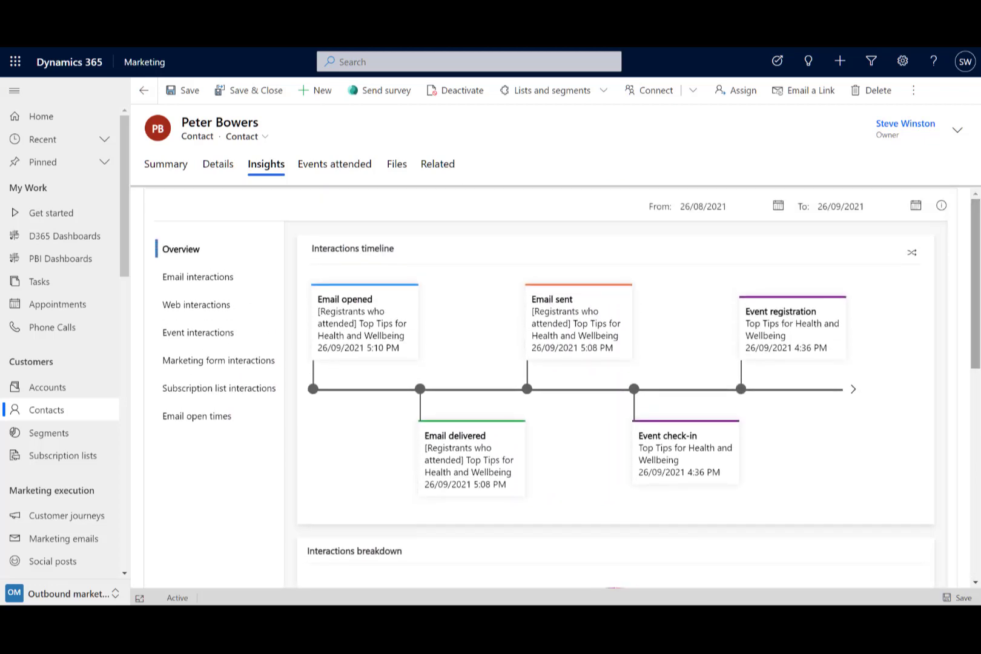
Switch to the Event planning area and examine the Top Tips for Health and Wellbeing event's registrations, question responses and check-ins.
click(64, 592)
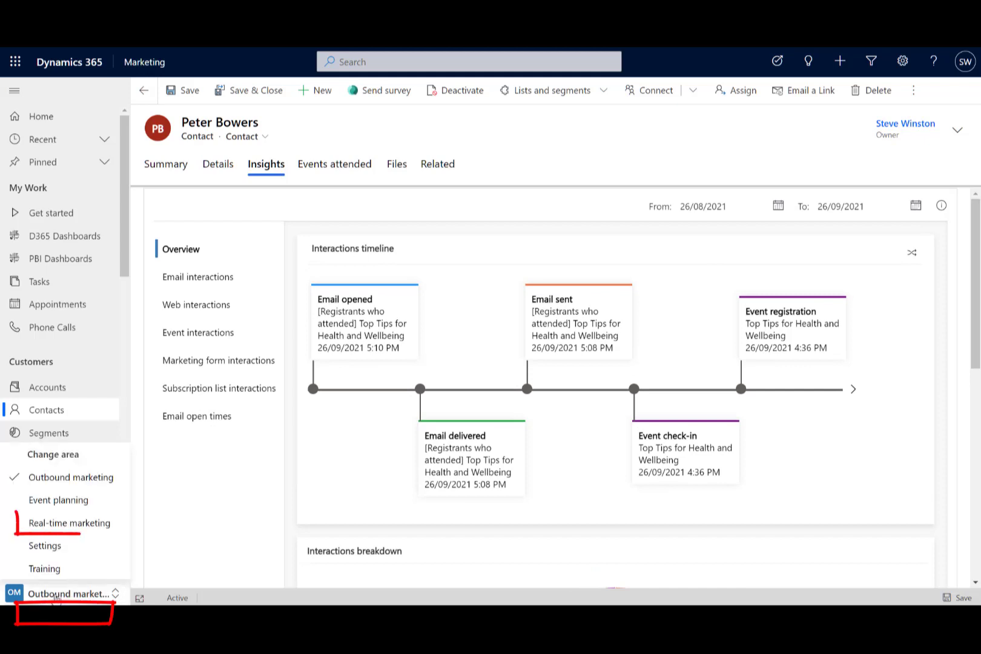
click(53, 508)
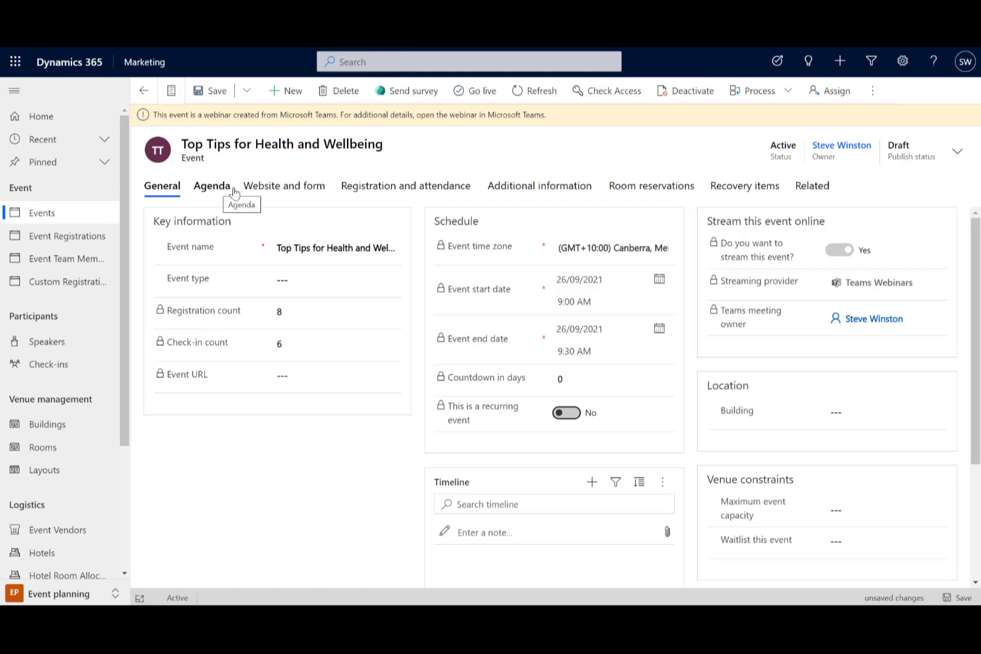
click(369, 188)
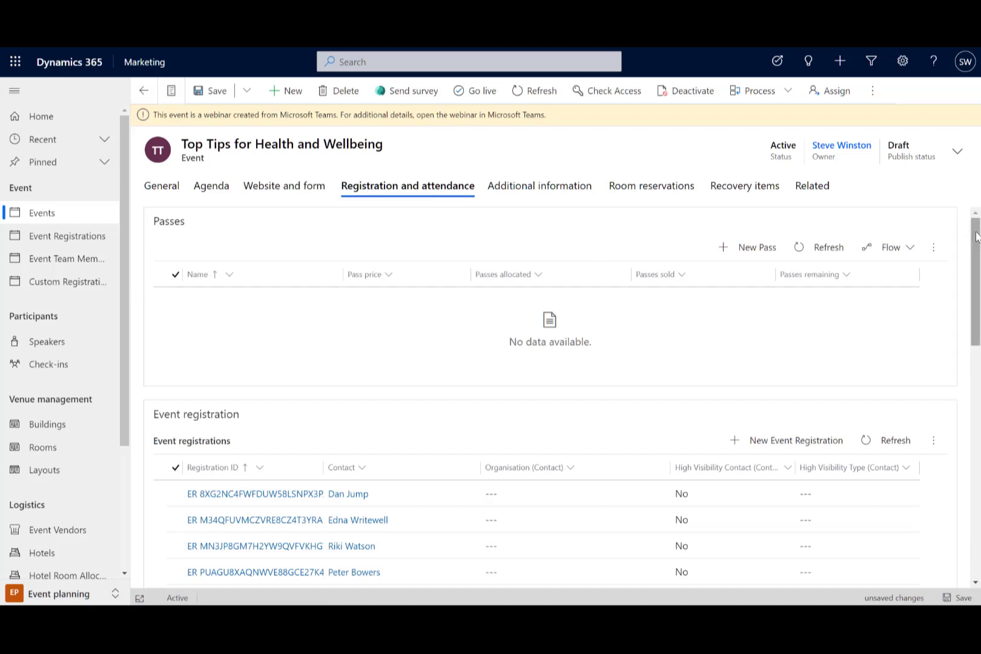
drag(976, 236, 979, 408)
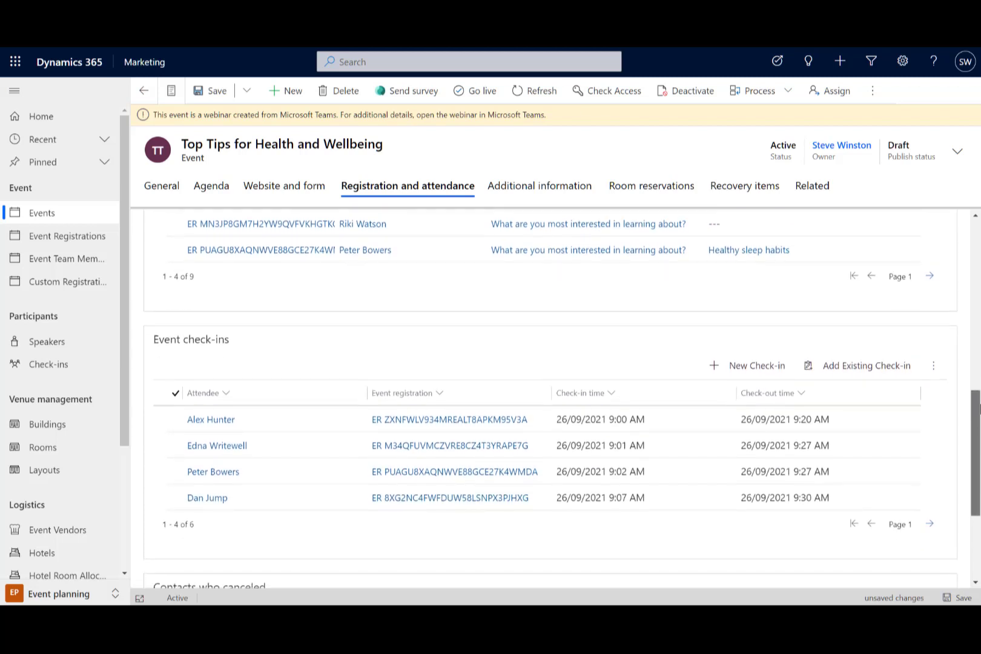